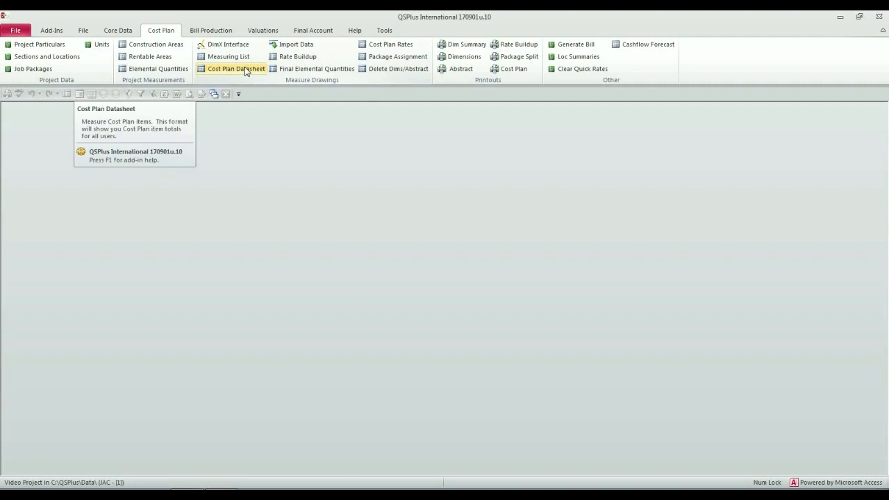
Step: Open the Cost Plan Datasheet and its item library, and expand PRIMARY ELEMENTS down to the SUBSTRUCTURE sub-elements
{"action": "left_click", "coordinate": [246, 70]}
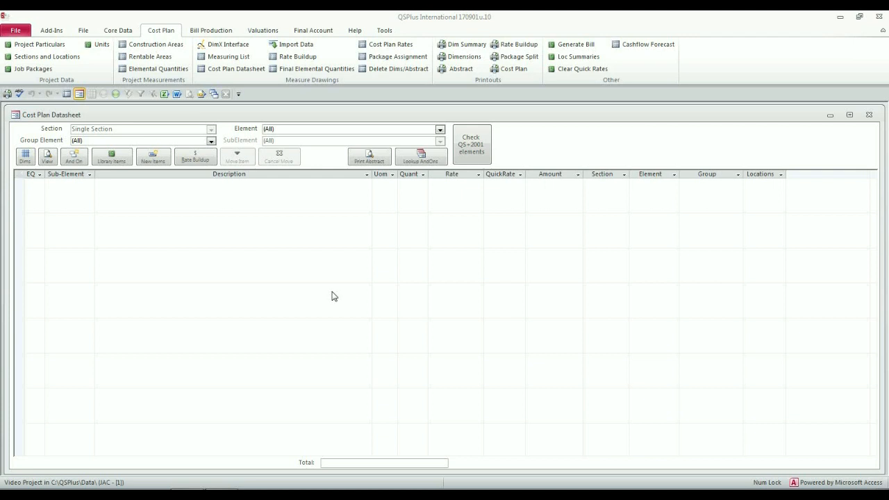
{"action": "left_click", "coordinate": [120, 158]}
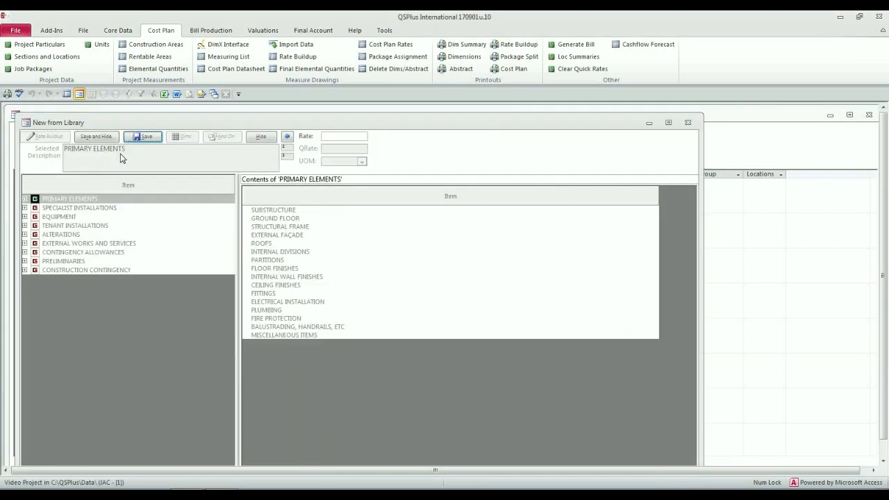
{"action": "left_click", "coordinate": [25, 199]}
{"action": "left_click", "coordinate": [35, 209]}
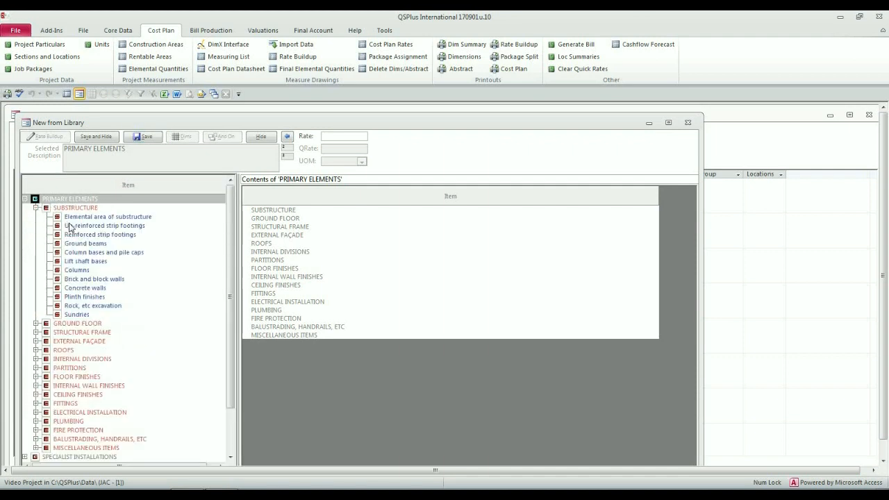
Step: Browse the substructure library items for strip footings, ground beams, and column bases and pile caps, and return to Reinforced strip footings
{"action": "left_click", "coordinate": [96, 227]}
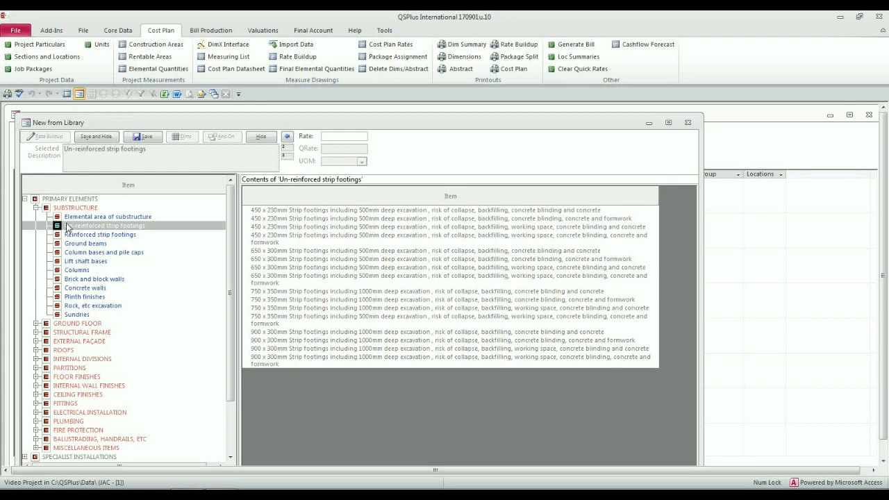
{"action": "left_click", "coordinate": [84, 236]}
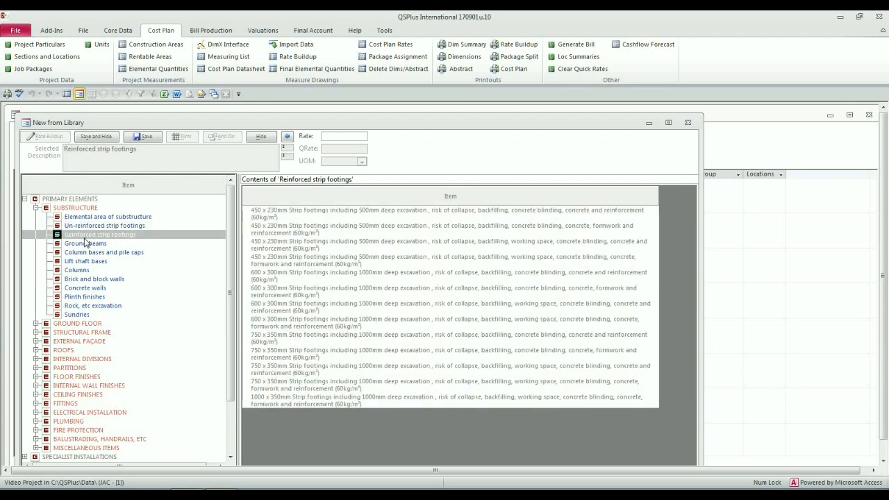
{"action": "left_click", "coordinate": [84, 244]}
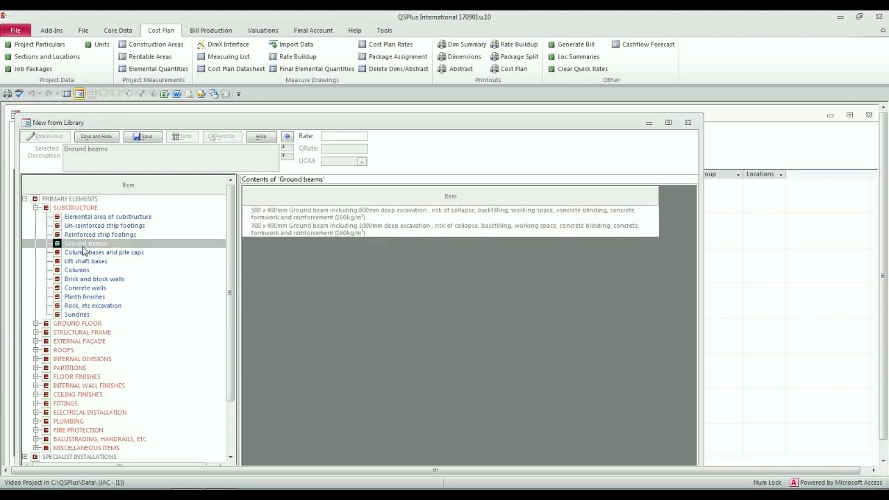
{"action": "left_click", "coordinate": [81, 254]}
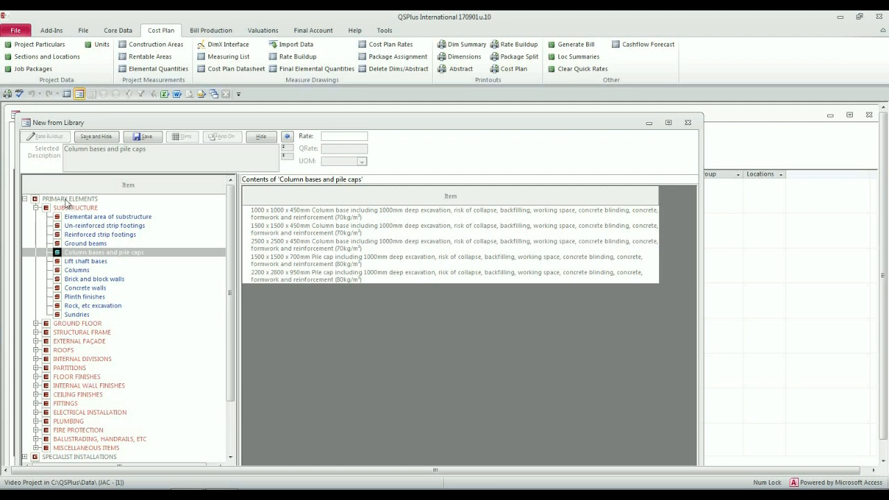
{"action": "left_click", "coordinate": [87, 236]}
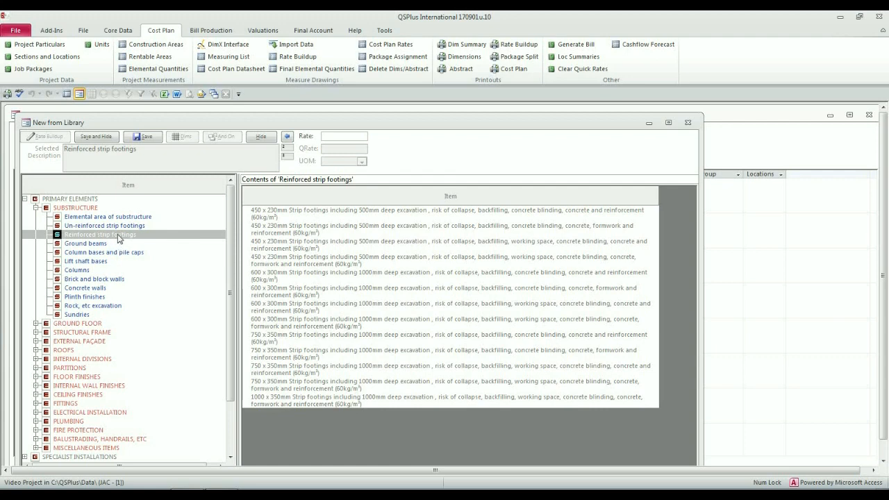
Step: Select both 600 x 300mm items without formwork and the first 750 x 350mm item together in the Reinforced strip footings list
{"action": "left_click", "coordinate": [306, 274]}
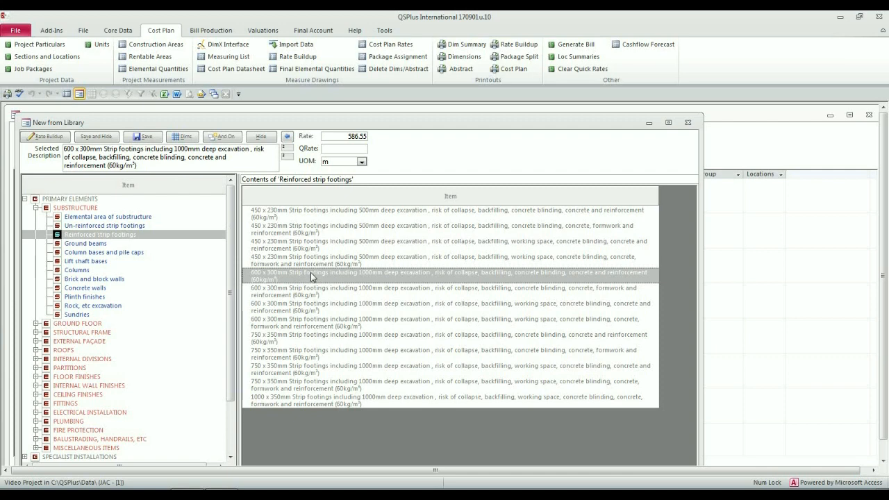
{"action": "left_click", "coordinate": [301, 309], "text": "ctrl"}
{"action": "left_click", "coordinate": [295, 340], "text": "ctrl"}
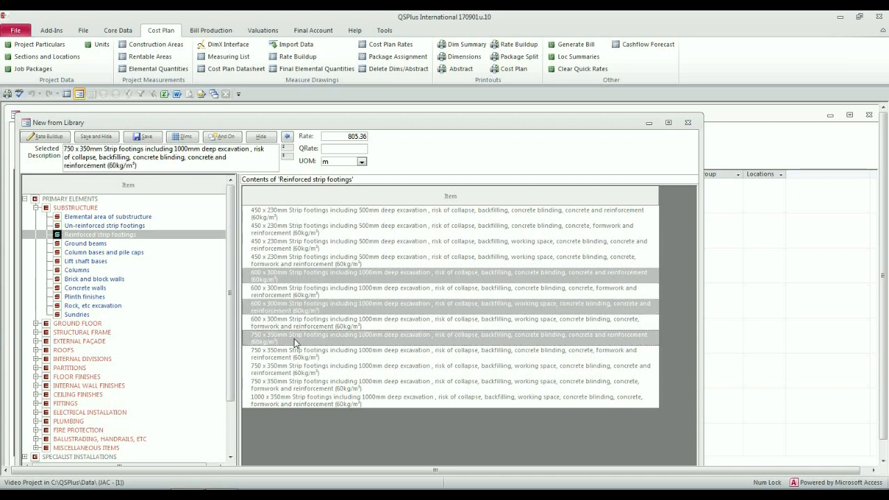
Step: Select only the first 600 x 300mm reinforced strip footings item, add it to the cost plan and hide the library
{"action": "left_click", "coordinate": [293, 310]}
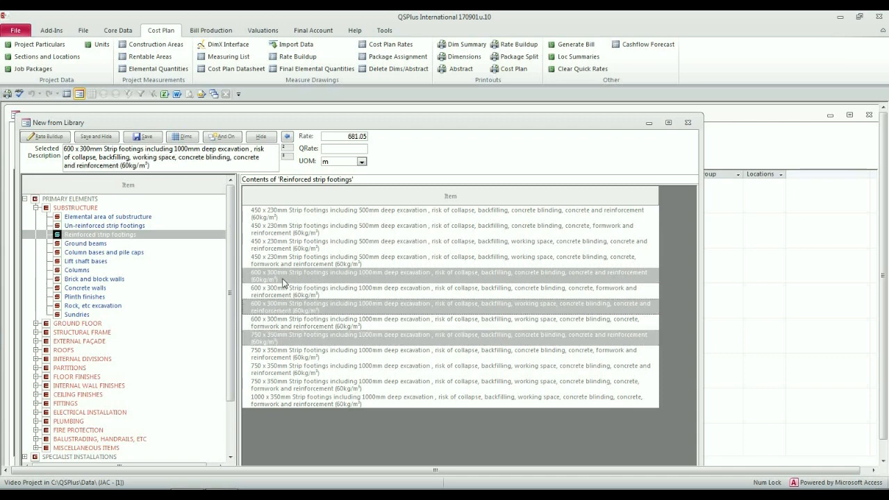
{"action": "left_click", "coordinate": [280, 261]}
{"action": "left_click", "coordinate": [278, 274]}
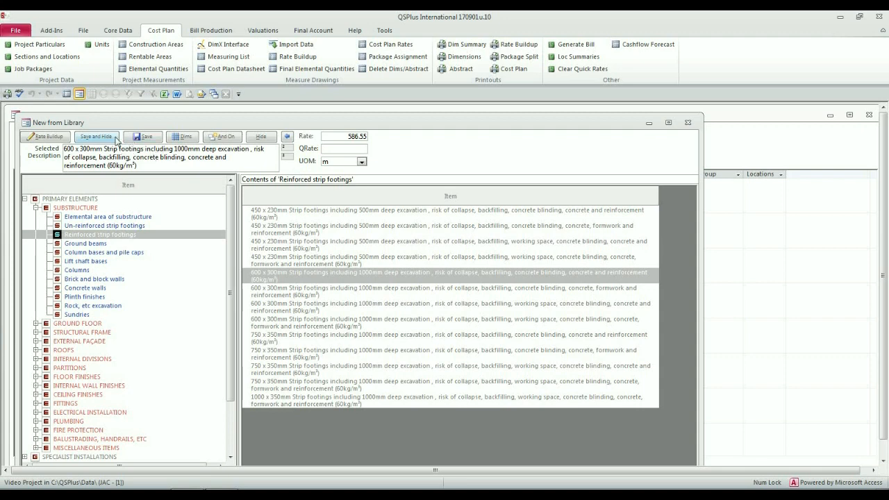
{"action": "left_click", "coordinate": [97, 136]}
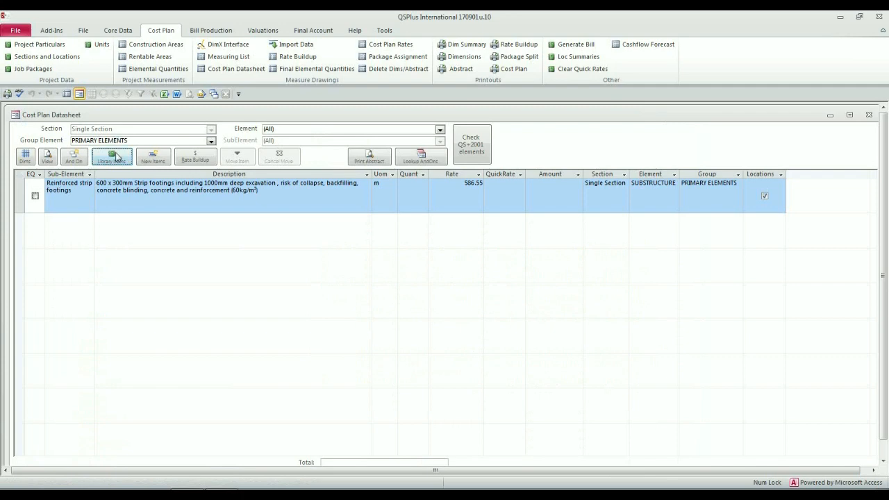
Step: Reopen the library and add the first 750 x 350mm reinforced strip footings item with 1000mm deep excavation to the cost plan
{"action": "left_click", "coordinate": [111, 158]}
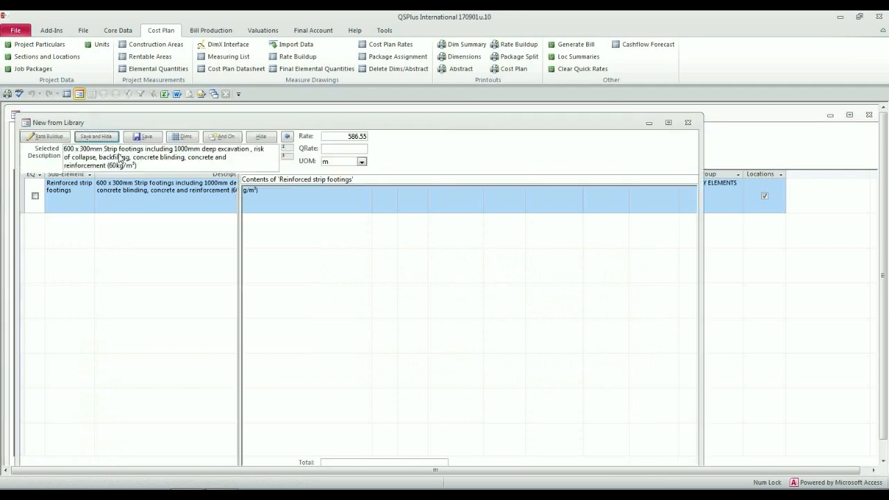
{"action": "left_click_drag", "start_coordinate": [128, 125], "coordinate": [152, 121]}
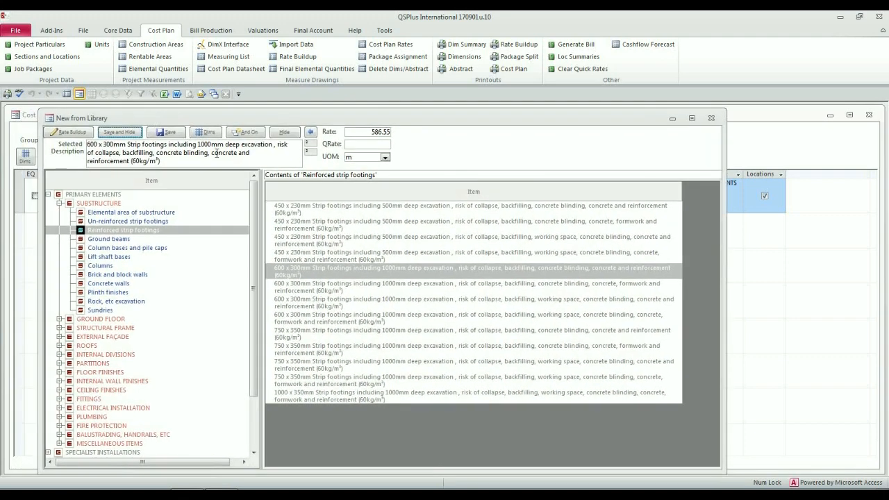
{"action": "left_click", "coordinate": [291, 334]}
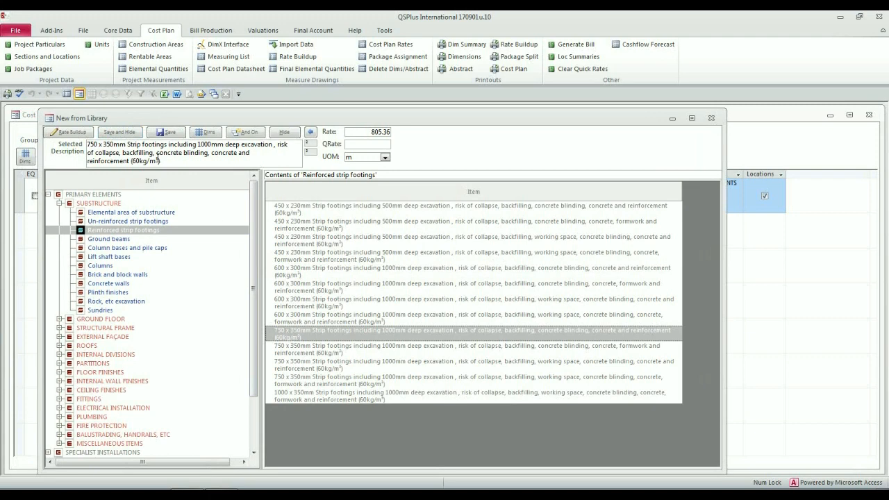
{"action": "left_click", "coordinate": [127, 134]}
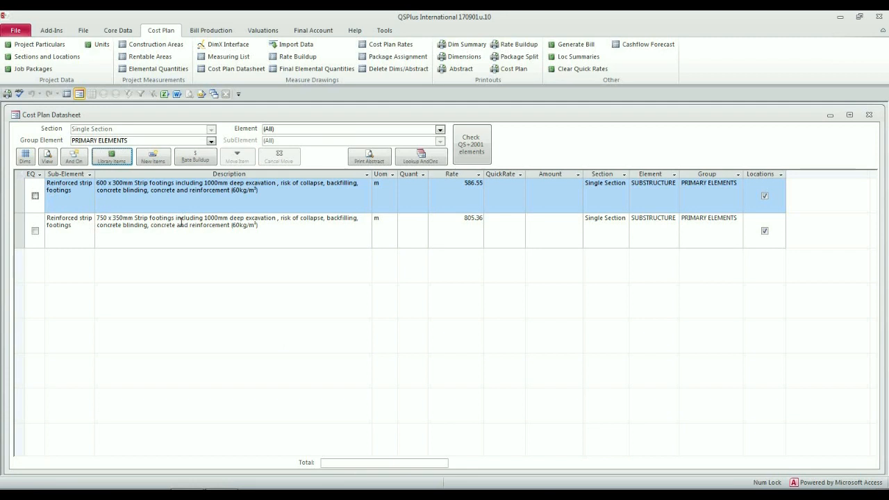
Step: Delete the 600 x 300mm strip footings item from the cost plan datasheet
{"action": "left_click", "coordinate": [78, 204]}
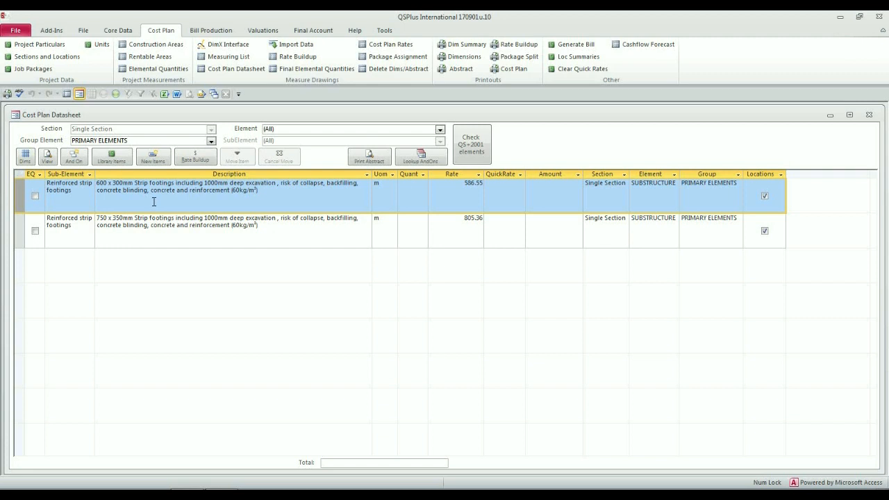
{"action": "key", "text": "Delete"}
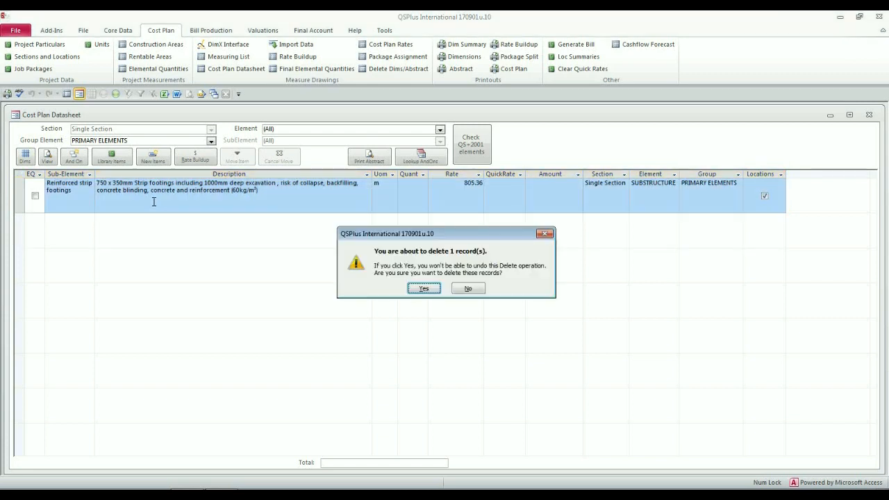
{"action": "key", "text": "Return"}
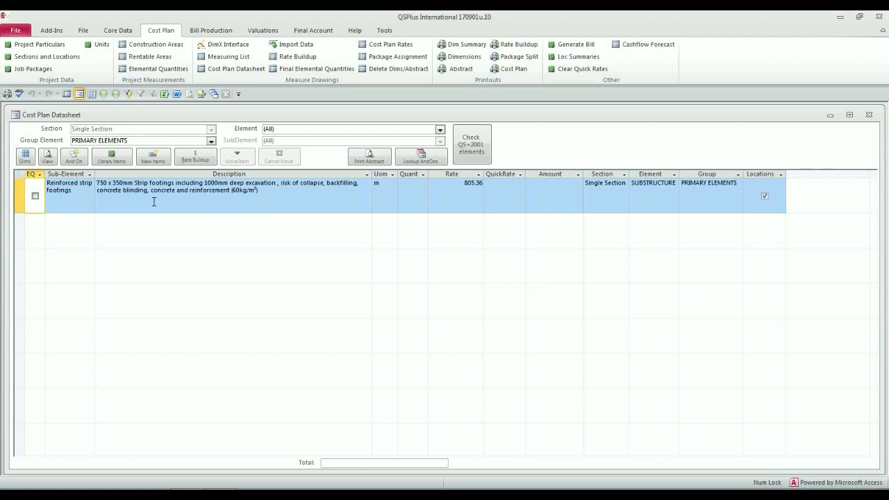
{"action": "left_click", "coordinate": [20, 189]}
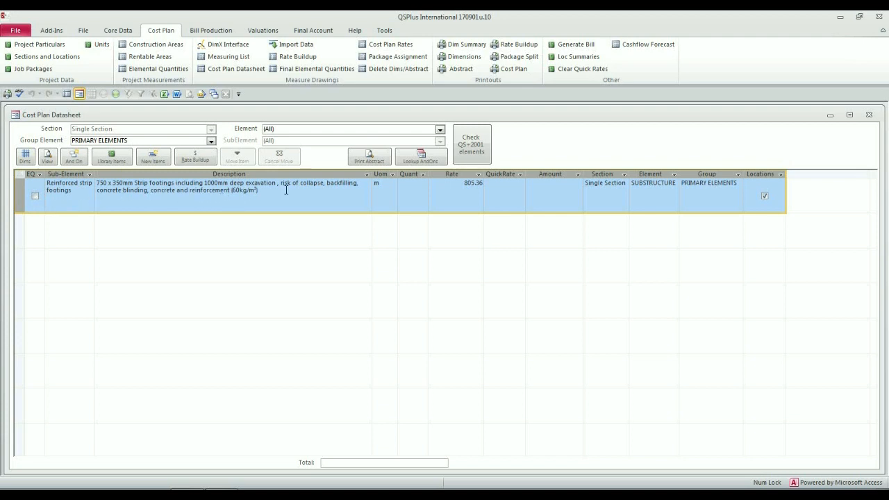
{"action": "left_click", "coordinate": [384, 187]}
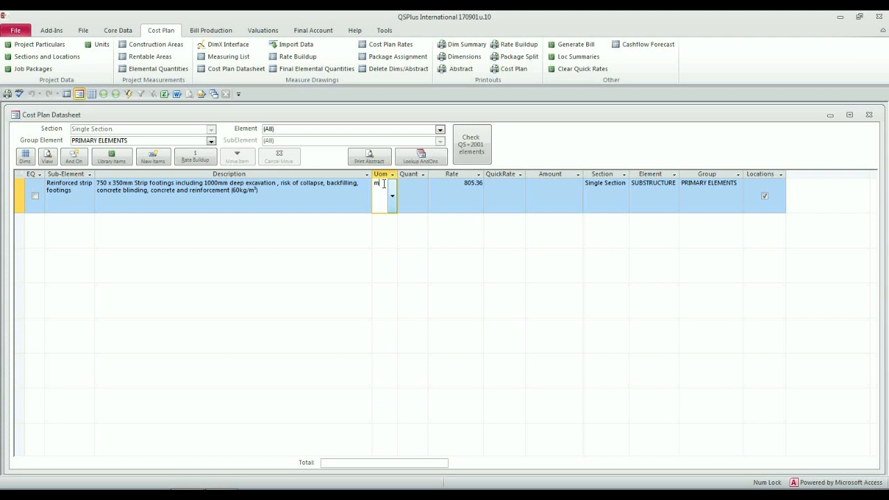
{"action": "left_click", "coordinate": [354, 29]}
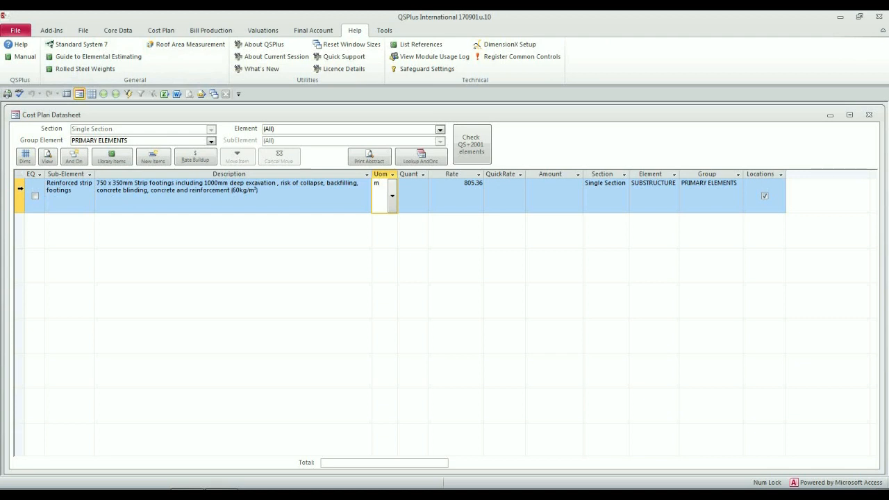
Step: Open the dimensions of the 750 x 350mm strip footings and enter a first row with Dim1 30, Times1 2 and reference "footings"
{"action": "double_click", "coordinate": [20, 187]}
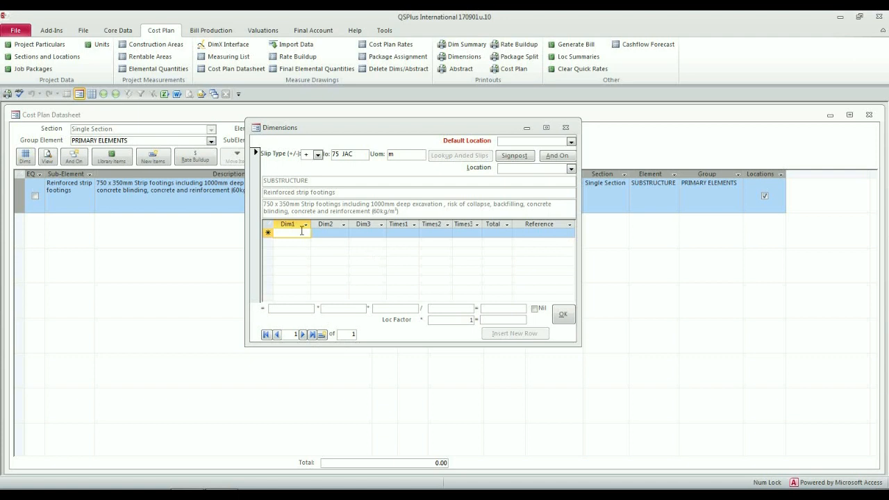
{"action": "type", "text": "30"}
{"action": "key", "text": "Tab"}
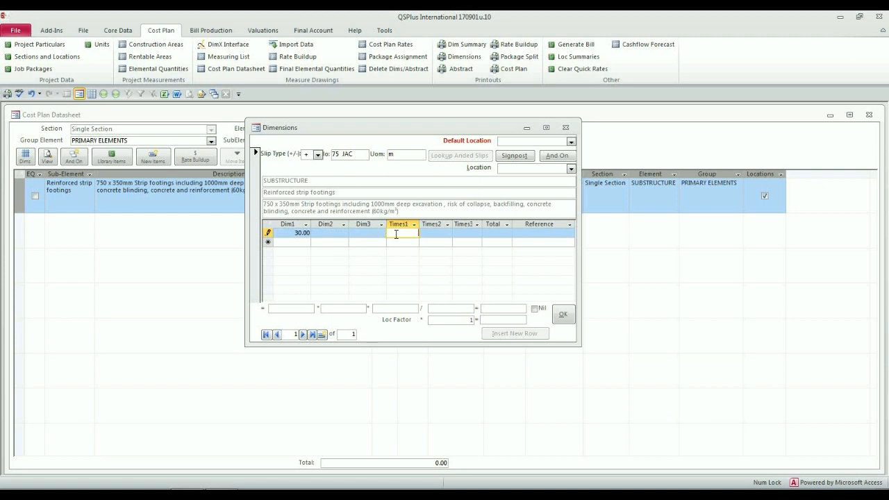
{"action": "type", "text": "2"}
{"action": "key", "text": "Tab"}
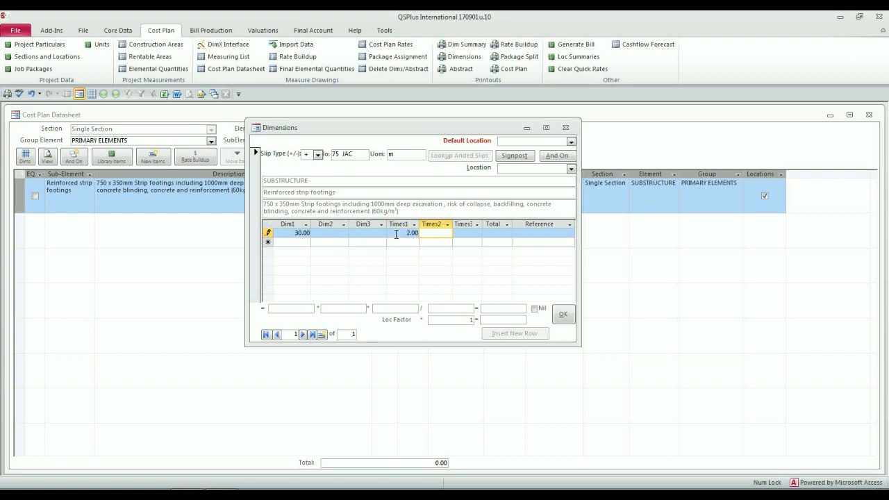
{"action": "key", "text": "Tab"}
{"action": "key", "text": "Tab"}
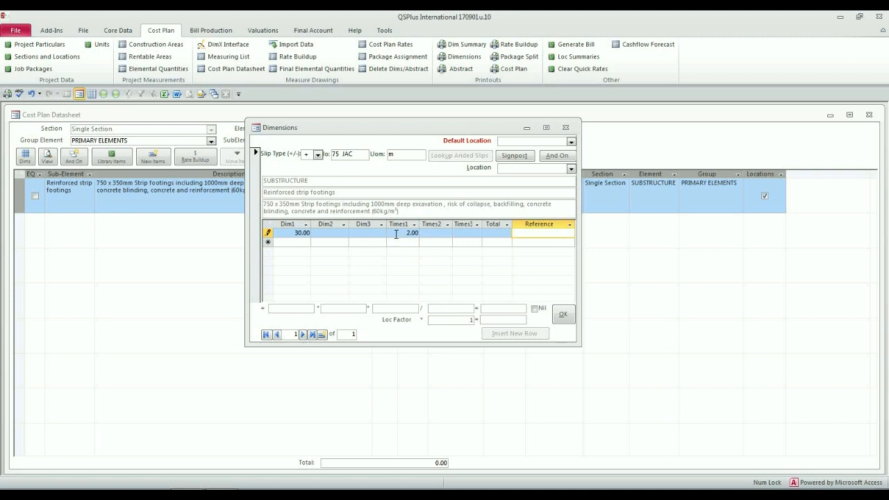
{"action": "type", "text": "footings"}
{"action": "key", "text": "Tab"}
Step: Enter a second dimension row with Dim1 35 and Times1 2, keeping the reference "footings"
{"action": "type", "text": "35"}
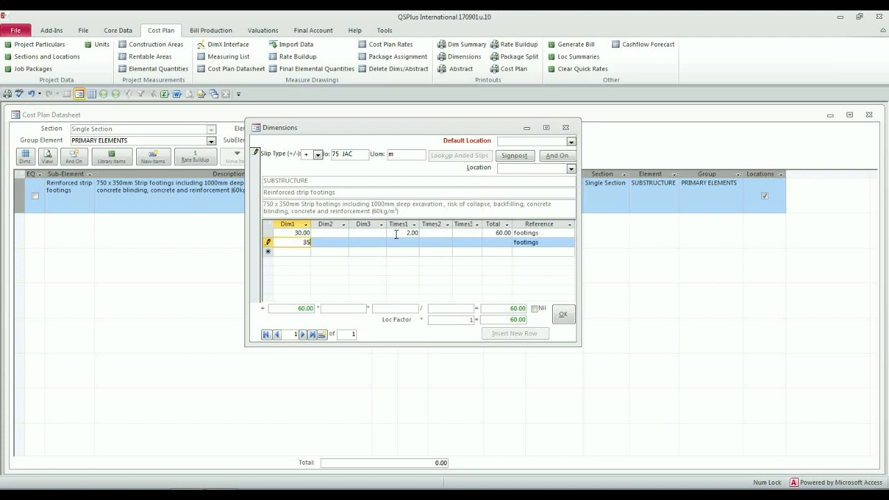
{"action": "key", "text": "Tab"}
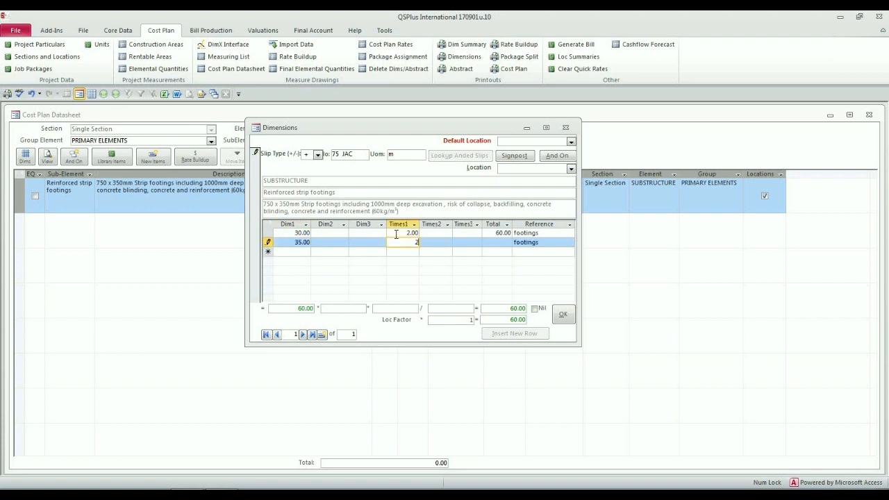
{"action": "type", "text": "2"}
{"action": "key", "text": "Tab"}
{"action": "key", "text": "Tab"}
{"action": "key", "text": "Tab"}
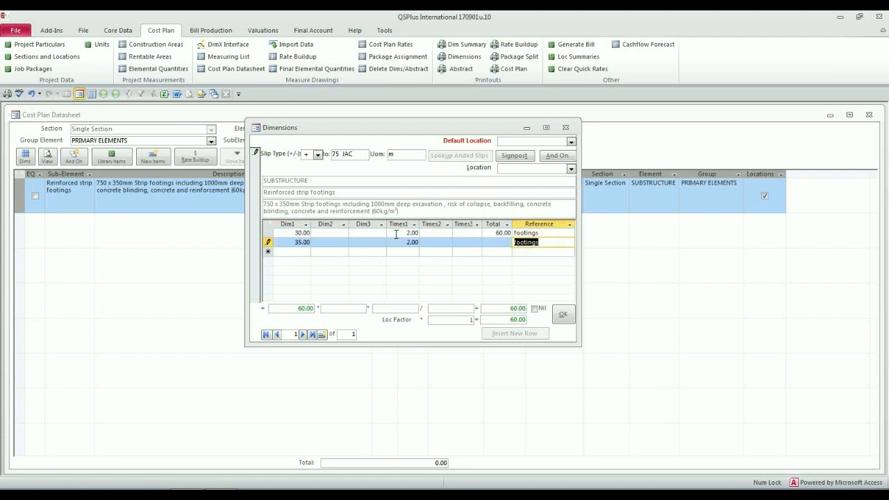
{"action": "key", "text": "Tab"}
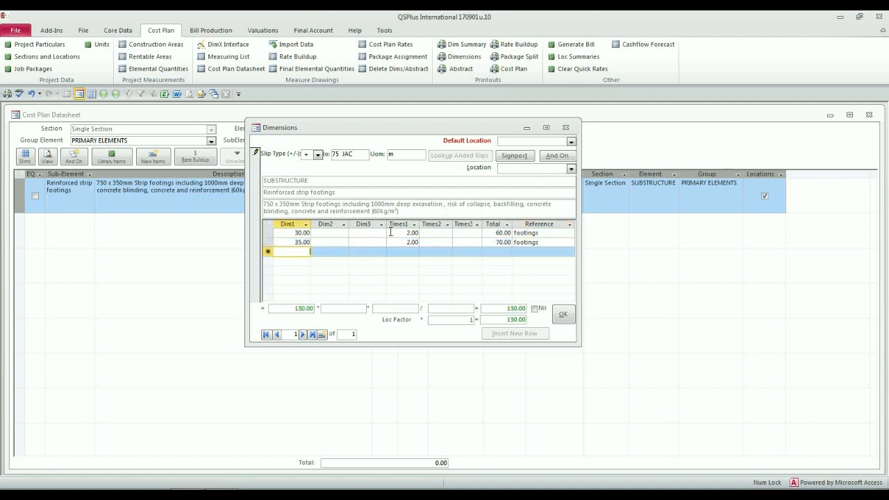
Step: Assign the dimensions to the Basement location, save them, and go to the item's quantity in the datasheet
{"action": "left_click", "coordinate": [571, 169]}
{"action": "left_click", "coordinate": [566, 179]}
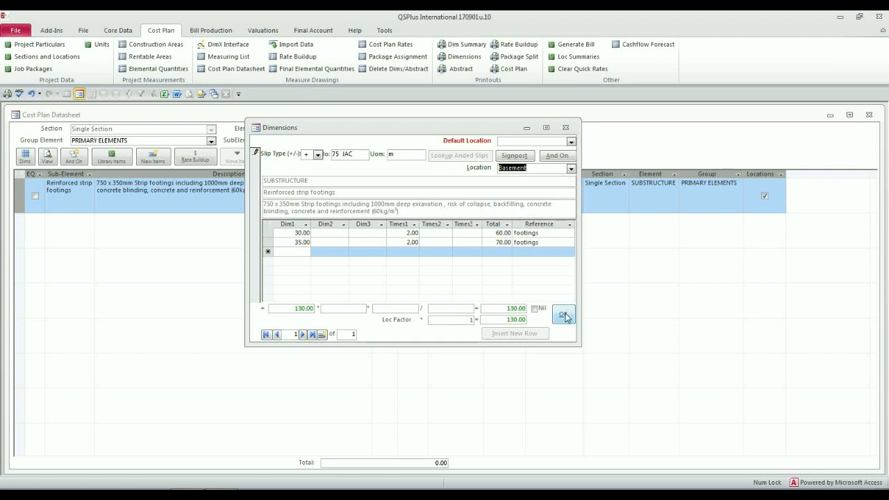
{"action": "left_click", "coordinate": [465, 321]}
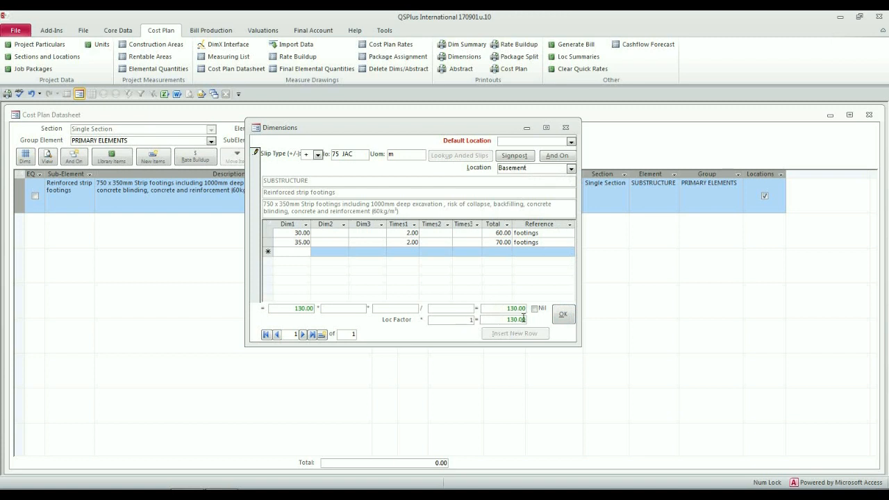
{"action": "left_click", "coordinate": [564, 315]}
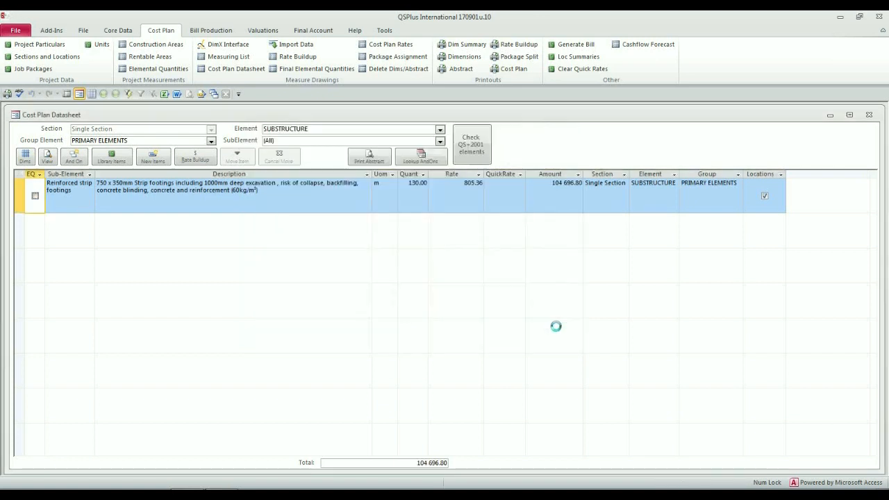
{"action": "left_click", "coordinate": [420, 196]}
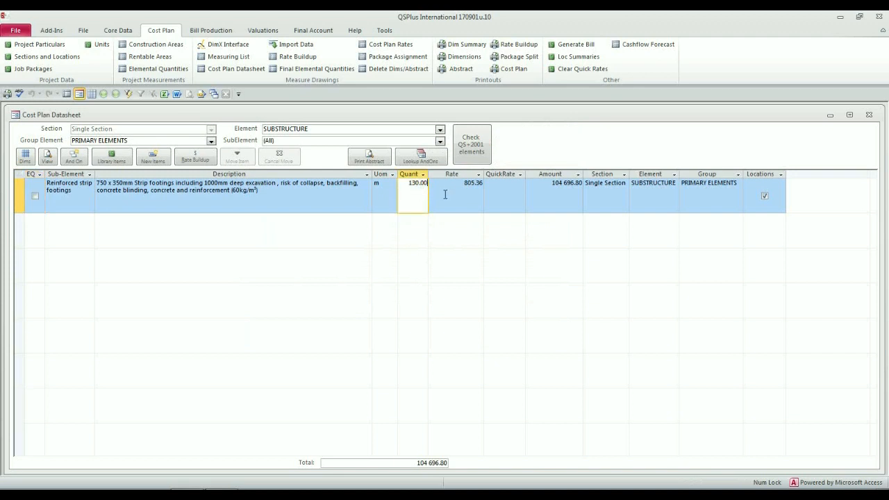
Step: Widen the datasheet's Quantity column and open the strip footings' rate buildup with wider Items and SubHeading columns
{"action": "left_click_drag", "start_coordinate": [430, 174], "coordinate": [438, 174]}
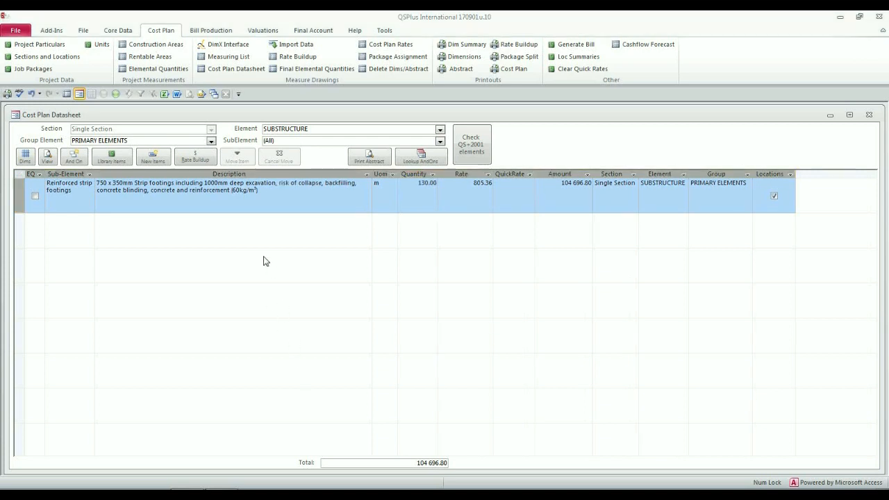
{"action": "left_click", "coordinate": [198, 159]}
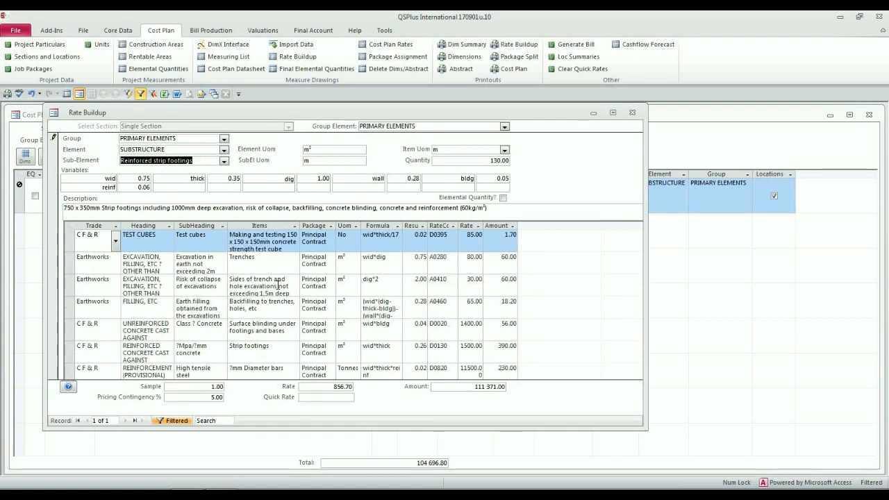
{"action": "left_click", "coordinate": [300, 225]}
{"action": "left_click_drag", "start_coordinate": [300, 225], "coordinate": [359, 225]}
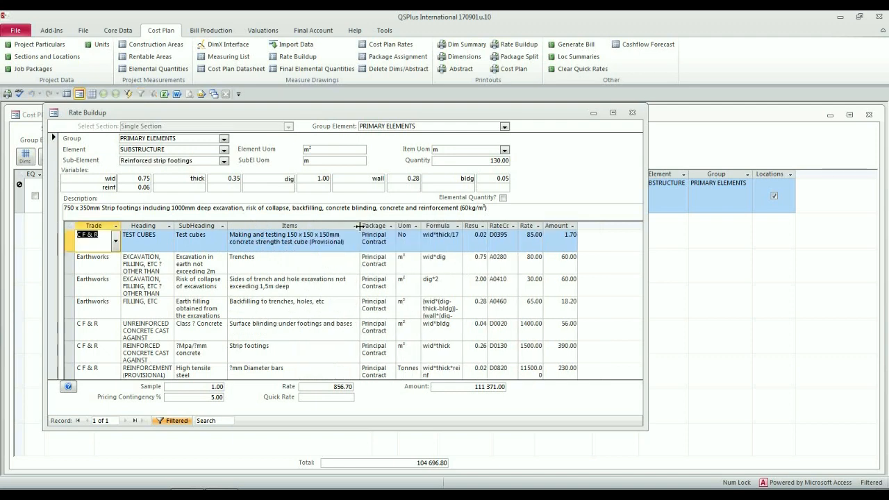
{"action": "left_click_drag", "start_coordinate": [228, 225], "coordinate": [257, 226]}
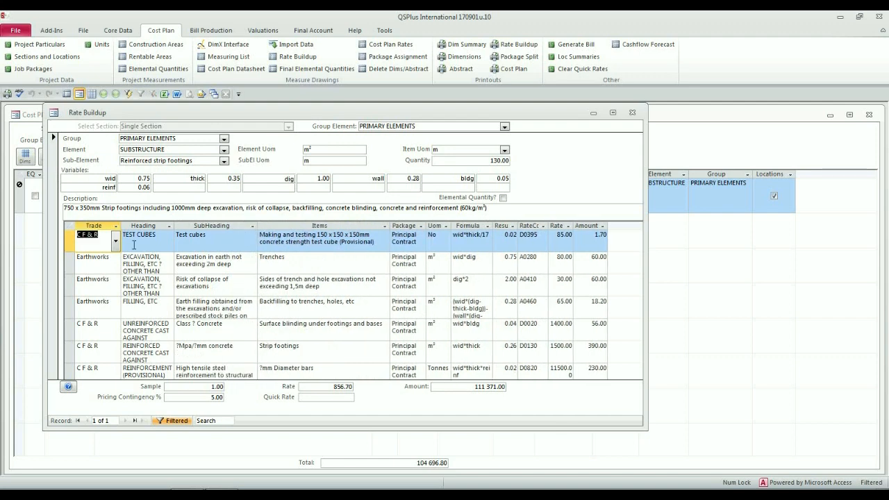
Step: Examine the rate buildup items of the strip footings, from trench excavation and backfilling through blinding to the concrete and reinforcement
{"action": "left_click", "coordinate": [314, 258]}
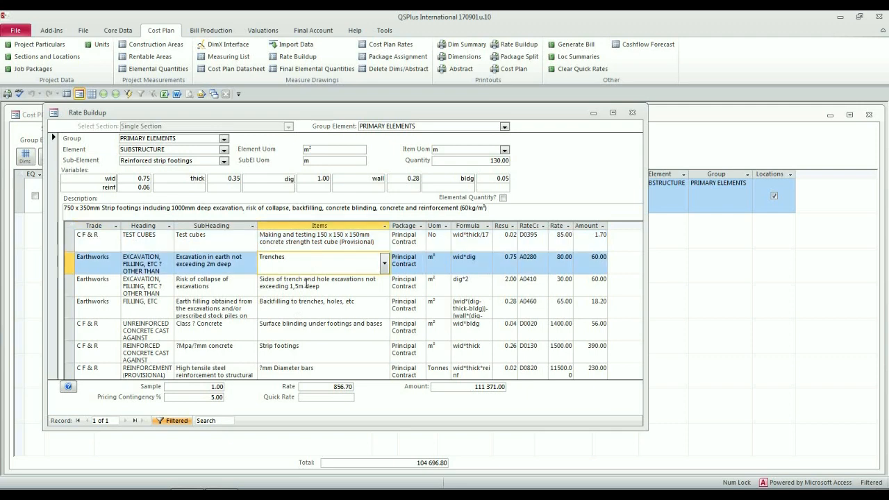
{"action": "left_click", "coordinate": [305, 281]}
{"action": "left_click", "coordinate": [305, 305]}
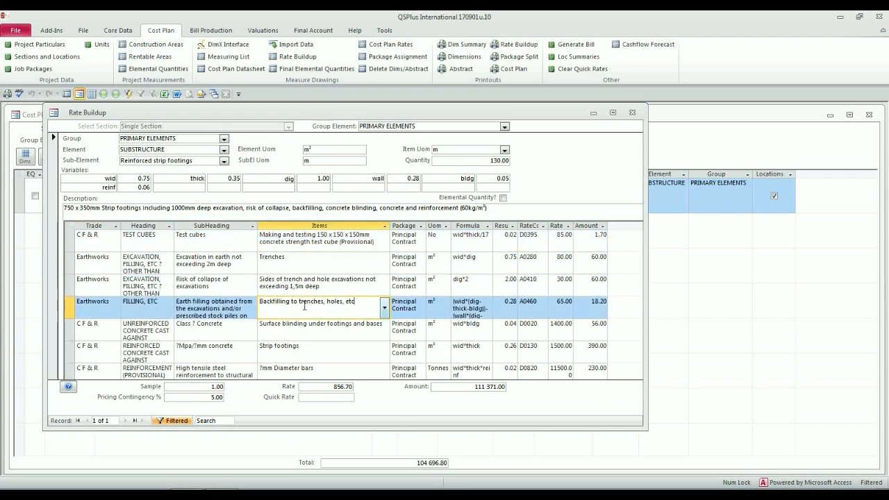
{"action": "left_click", "coordinate": [306, 327]}
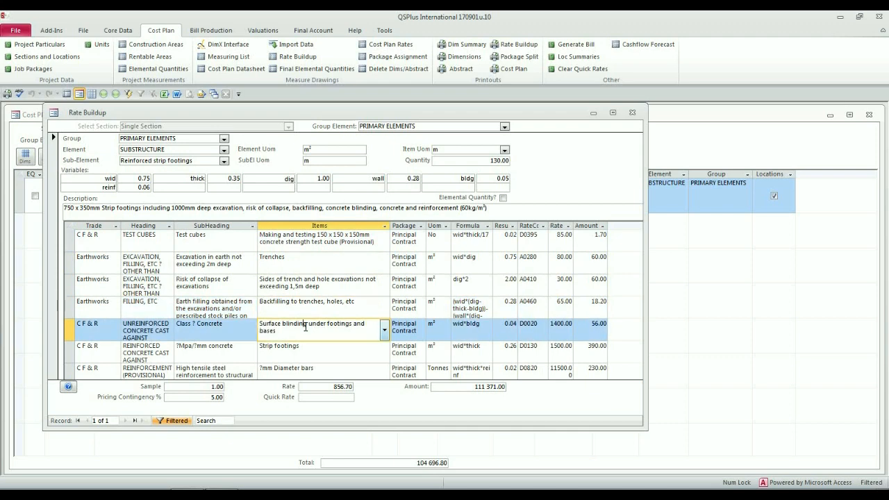
{"action": "key", "text": "Down"}
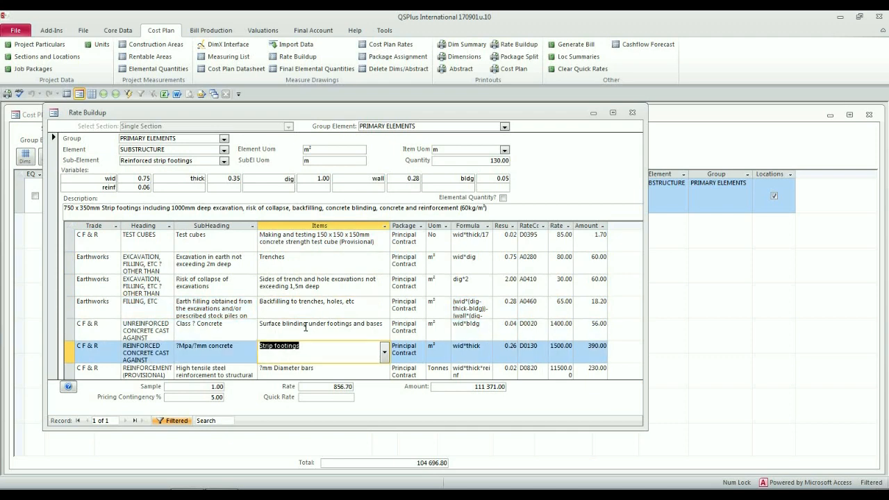
{"action": "key", "text": "Down"}
{"action": "key", "text": "Down"}
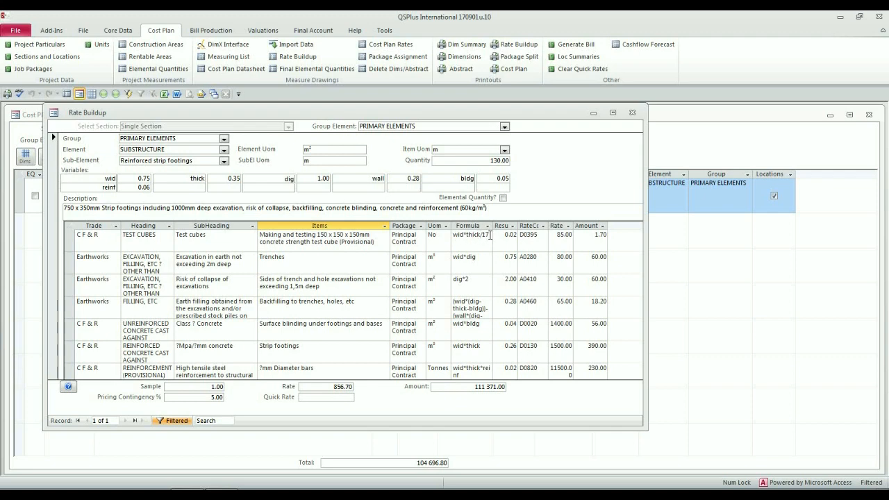
Step: Widen the Result column of the rate buildup and set the strip footings' Quick Rate to 950
{"action": "left_click_drag", "start_coordinate": [519, 225], "coordinate": [527, 226]}
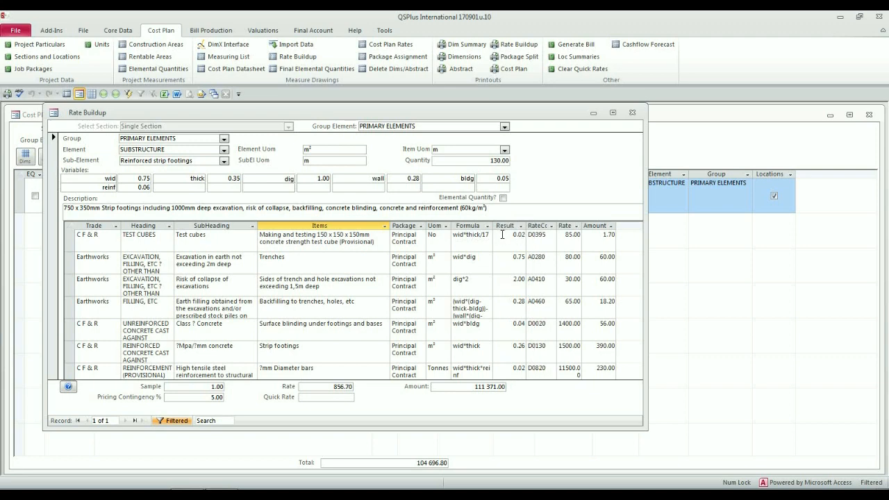
{"action": "left_click", "coordinate": [469, 162]}
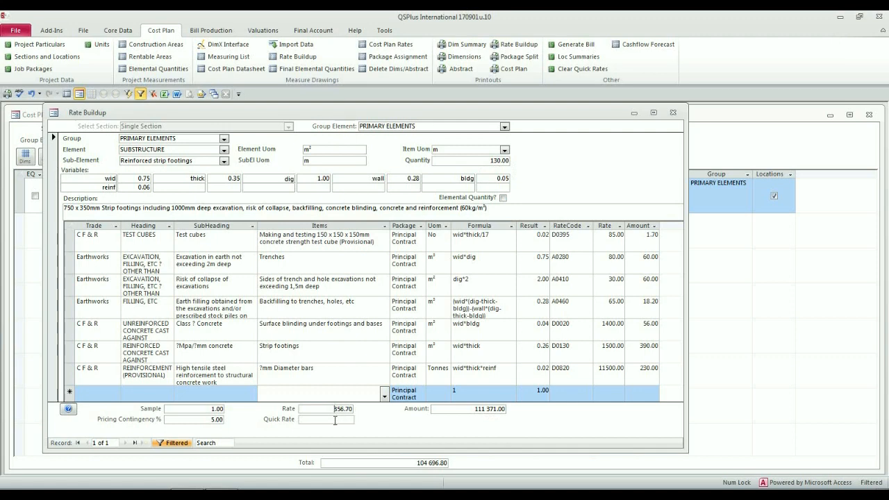
{"action": "left_click", "coordinate": [333, 419]}
{"action": "type", "text": "950"}
{"action": "key", "text": "Tab"}
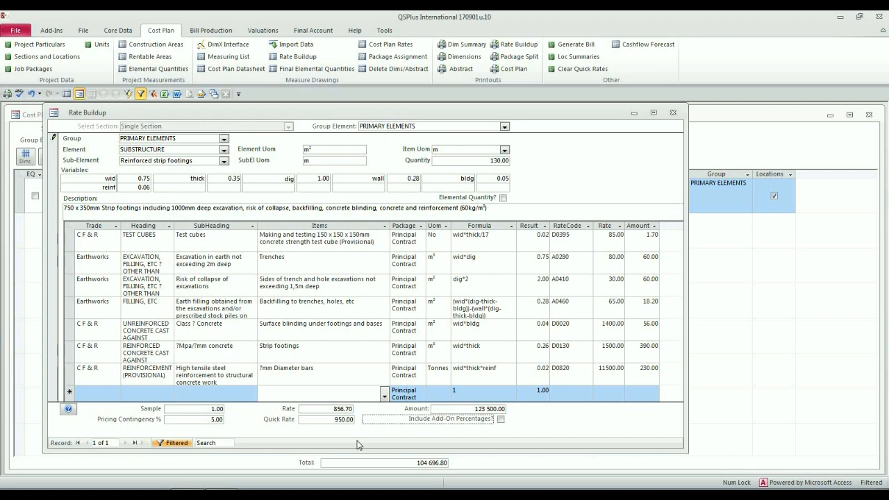
Step: Clear the strip footings' Quick Rate in the rate buildup
{"action": "left_click", "coordinate": [324, 420]}
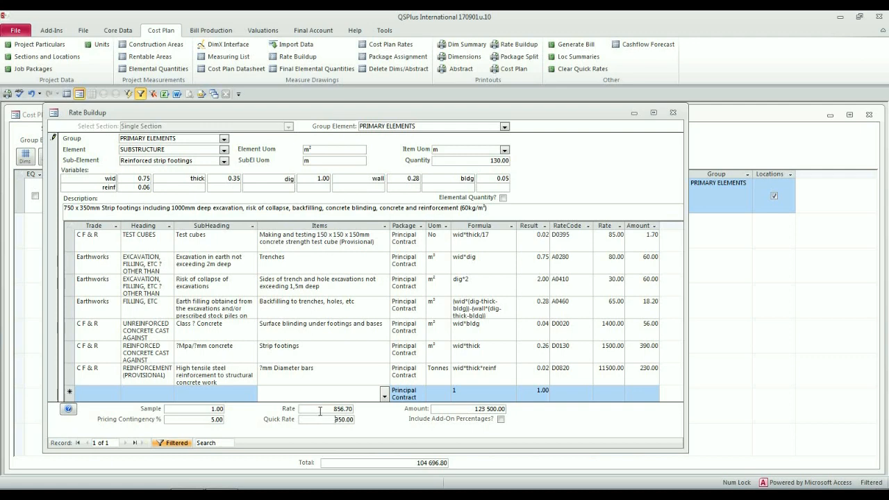
{"action": "left_click", "coordinate": [323, 411]}
{"action": "double_click", "coordinate": [322, 418]}
{"action": "key", "text": "Delete"}
{"action": "key", "text": "Tab"}
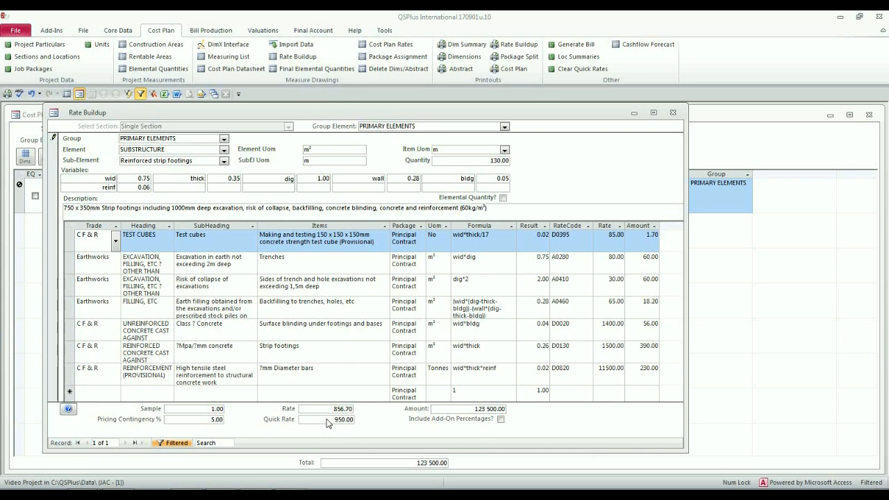
{"action": "left_click_drag", "start_coordinate": [328, 419], "coordinate": [355, 423]}
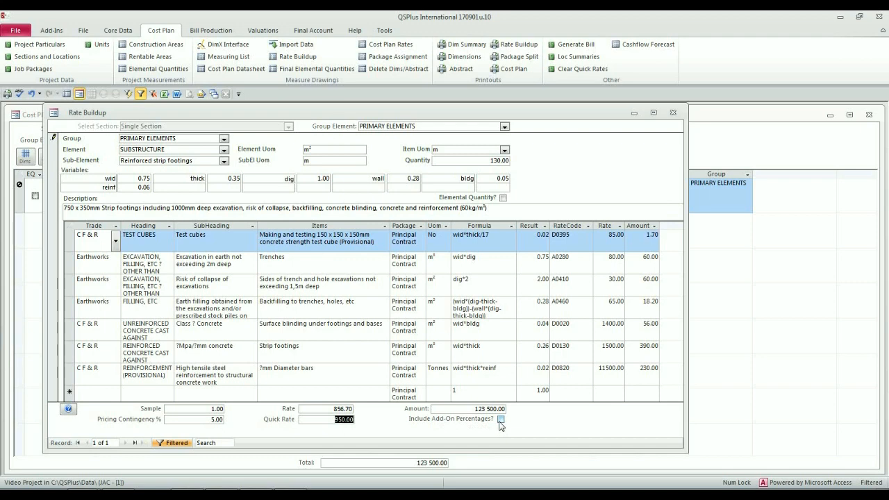
{"action": "key", "text": "Delete"}
{"action": "key", "text": "Tab"}
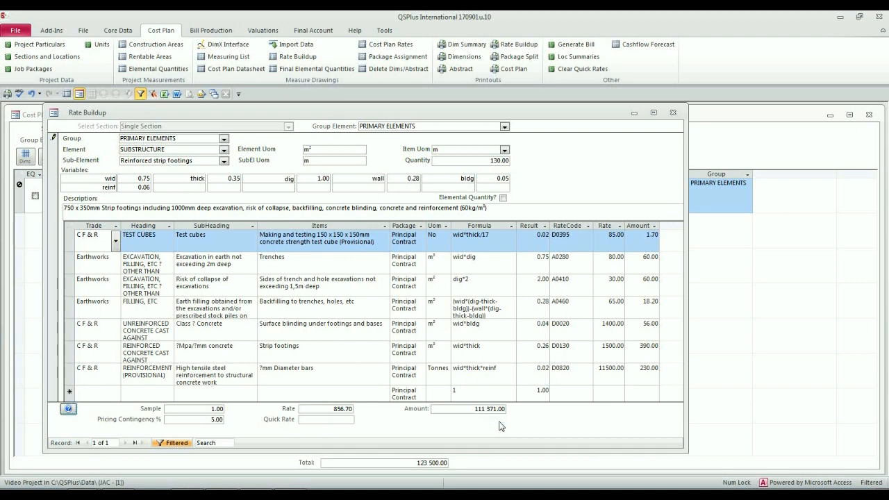
Step: Enter 950 again as the Quick Rate of the 750 x 350mm strip footings
{"action": "left_click", "coordinate": [347, 419]}
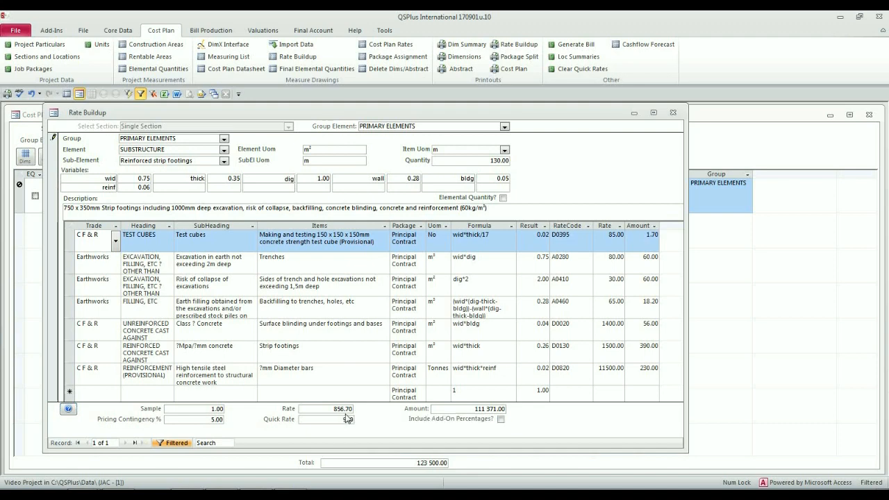
{"action": "type", "text": "950"}
{"action": "key", "text": "Tab"}
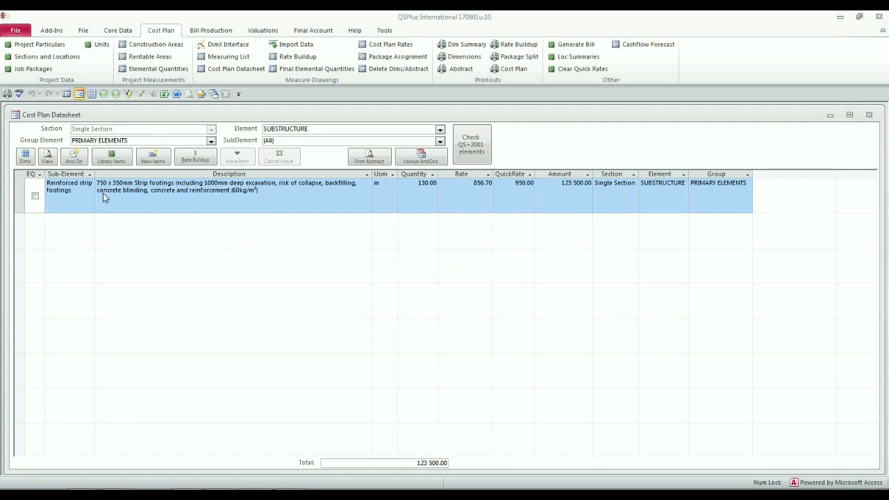
Step: Add the 300mm Walls 500mm high item from the library's Substructure concrete walls to the cost plan datasheet
{"action": "left_click", "coordinate": [119, 159]}
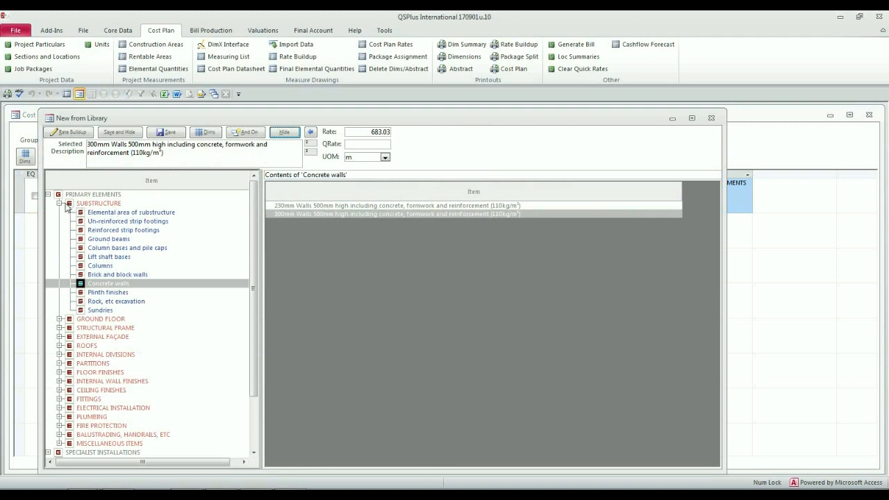
{"action": "left_click", "coordinate": [105, 285]}
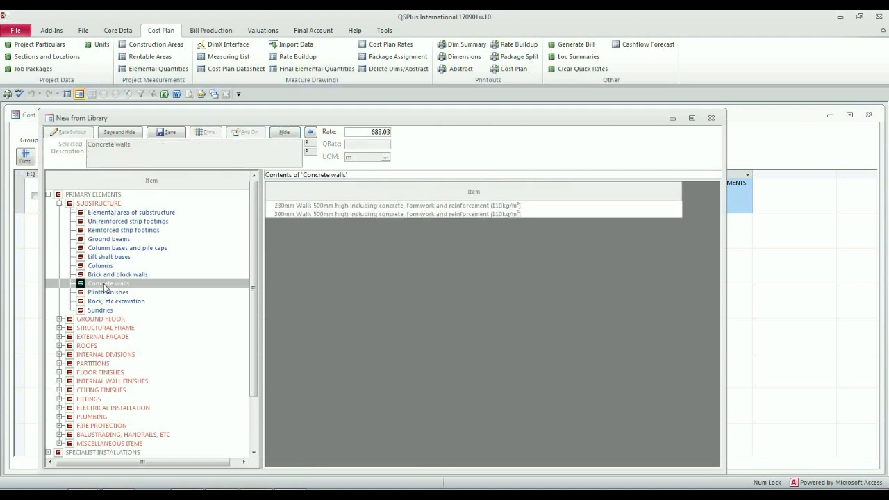
{"action": "left_click", "coordinate": [330, 213]}
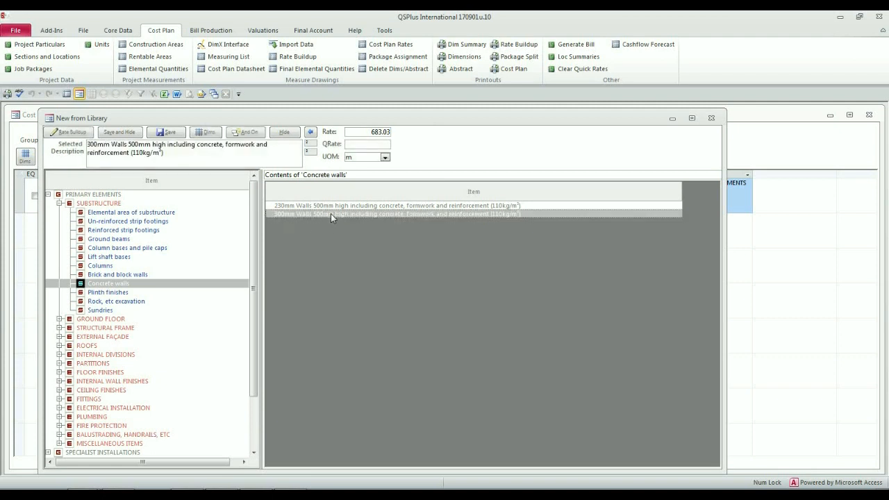
{"action": "left_click", "coordinate": [133, 133]}
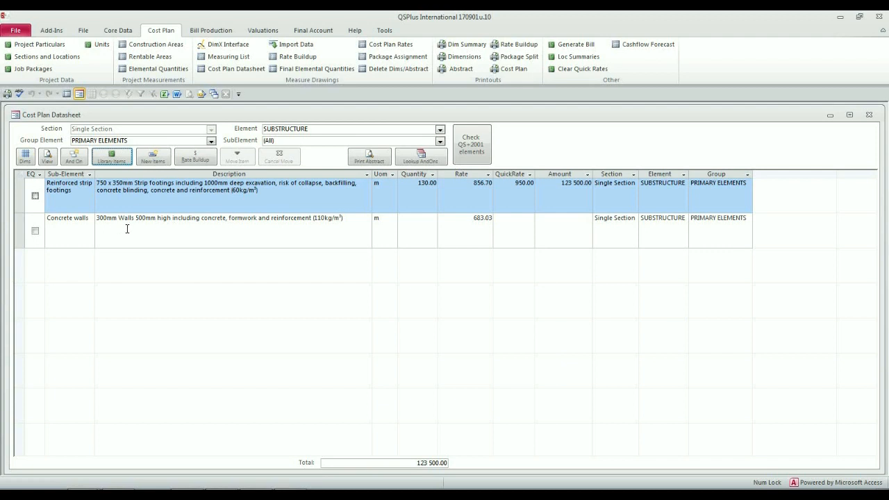
Step: Compare the concrete walls and strip footings rows in the datasheet, including their QuickRate column
{"action": "left_click", "coordinate": [207, 238]}
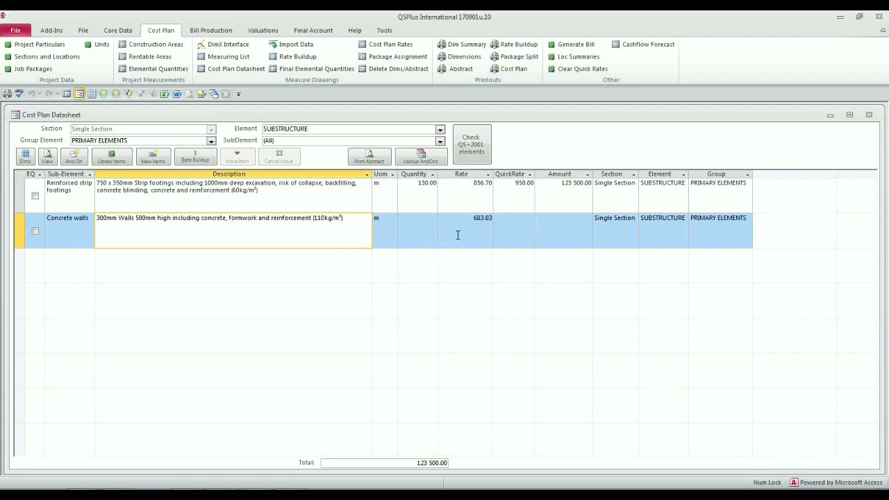
{"action": "left_click", "coordinate": [300, 187]}
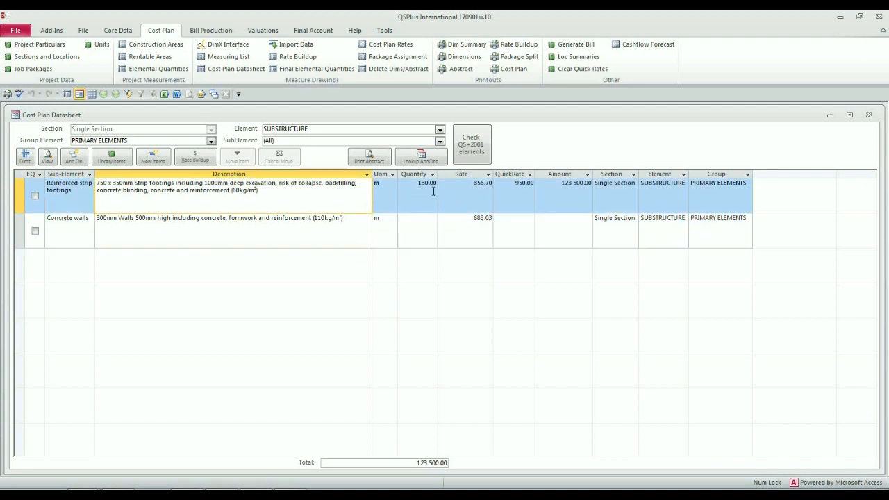
{"action": "left_click", "coordinate": [514, 182]}
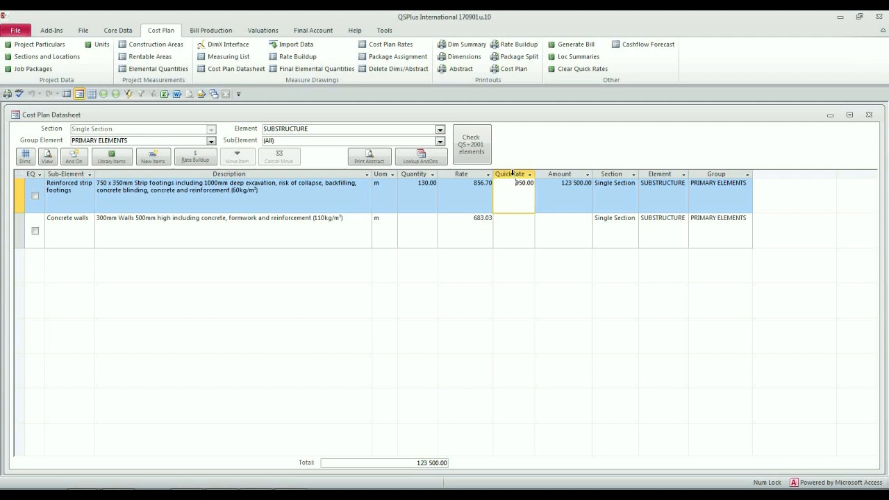
{"action": "left_click", "coordinate": [512, 174]}
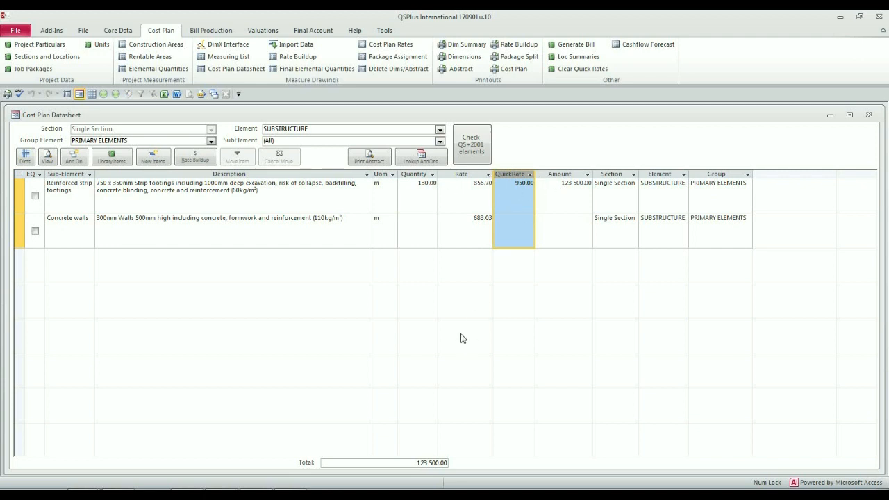
{"action": "left_click", "coordinate": [313, 419]}
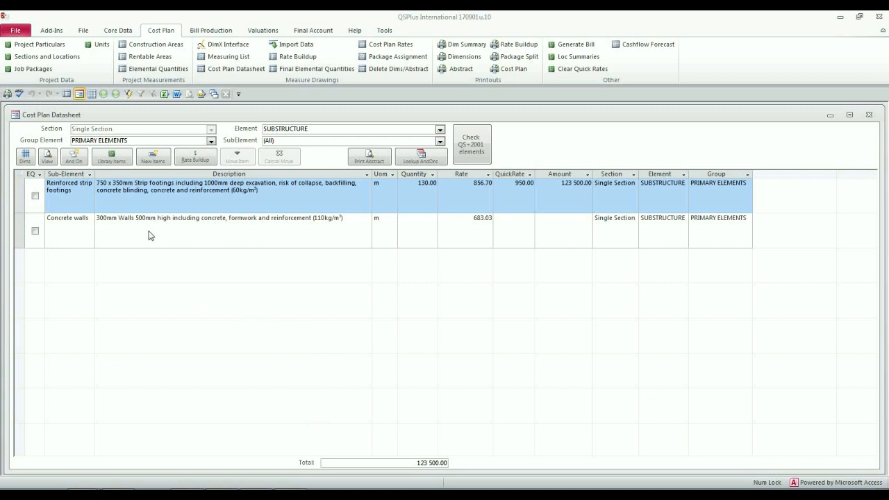
Step: Open the dimensions of the 300mm concrete walls and switch them to And On measurement
{"action": "left_click", "coordinate": [19, 227]}
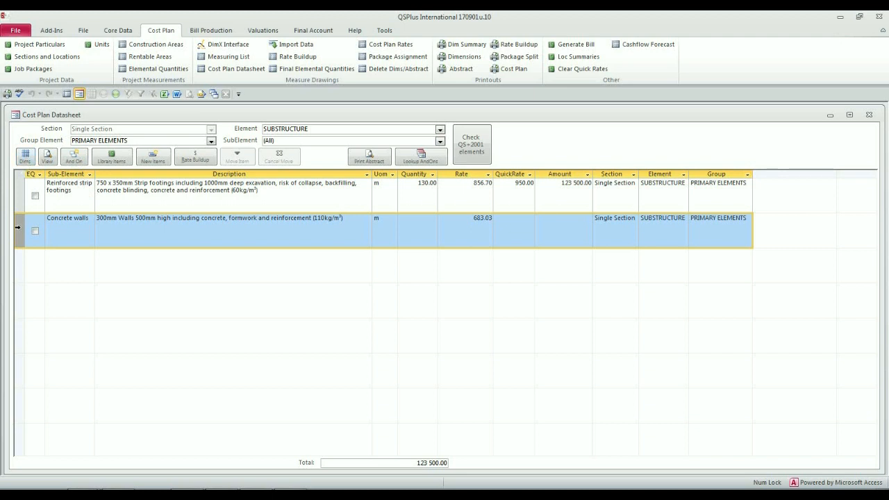
{"action": "double_click", "coordinate": [18, 227]}
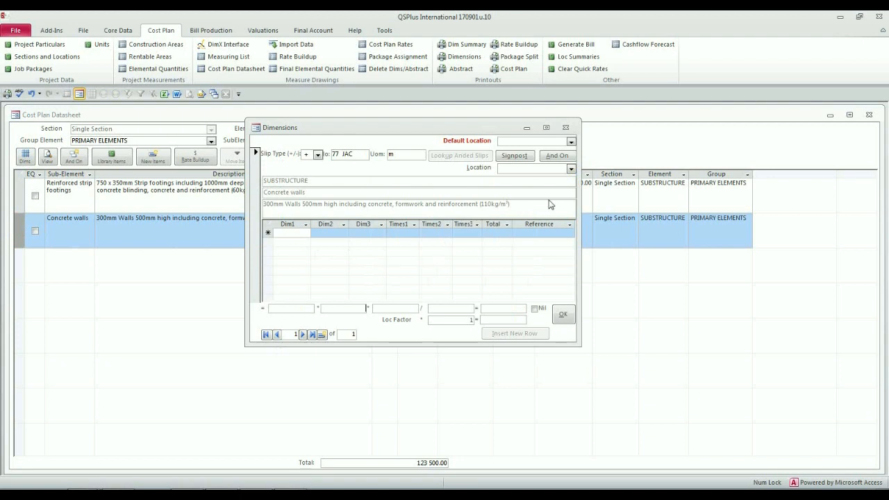
{"action": "left_click", "coordinate": [557, 155]}
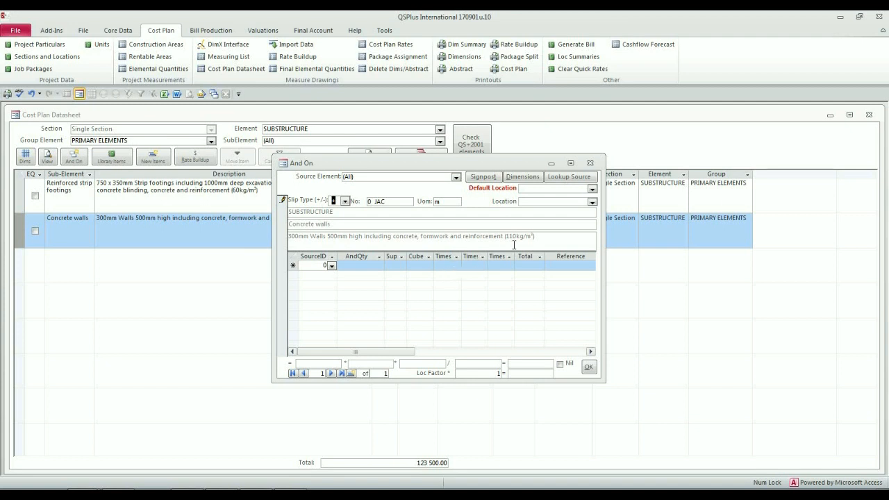
{"action": "left_click", "coordinate": [523, 177]}
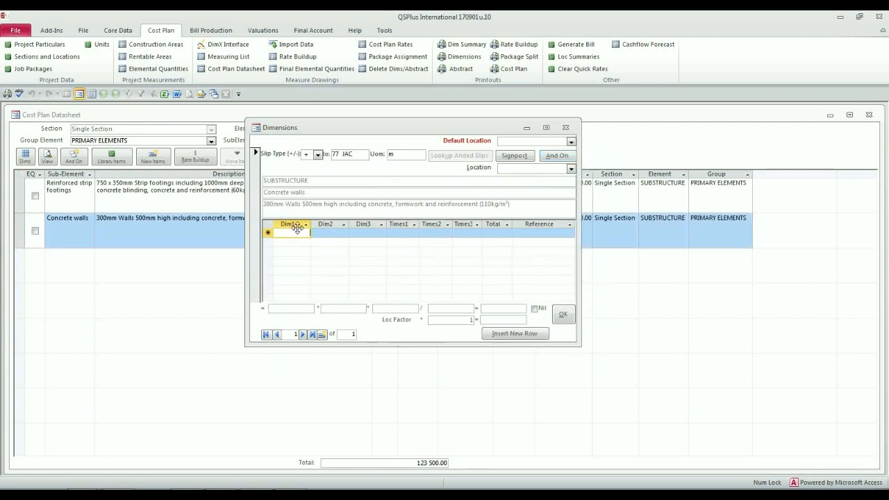
{"action": "left_click", "coordinate": [555, 155]}
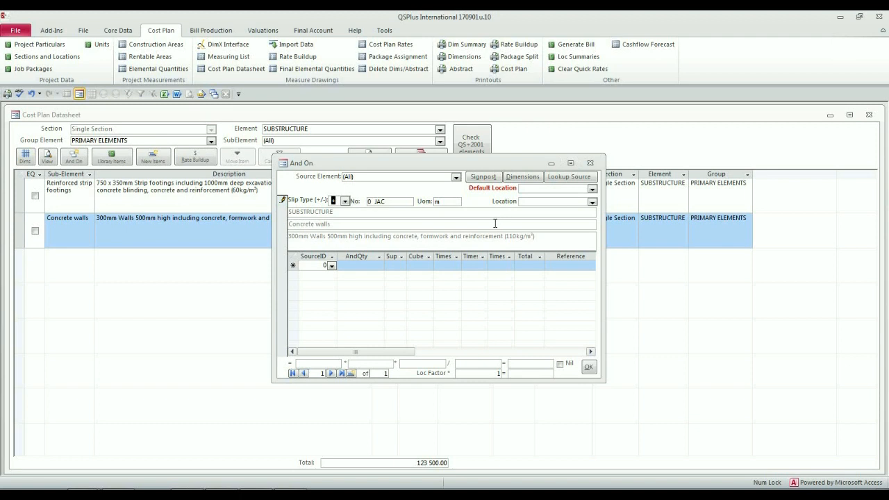
Step: Set the And On location to Basement and choose the 750 x 350mm strip footings as the source of the walls' quantity
{"action": "left_click", "coordinate": [592, 202]}
{"action": "left_click", "coordinate": [584, 210]}
{"action": "left_click", "coordinate": [332, 266]}
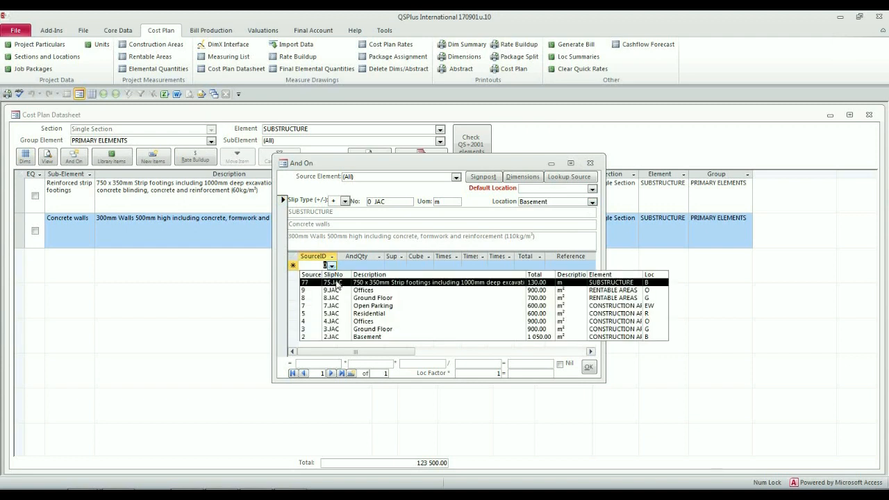
{"action": "left_click", "coordinate": [336, 283]}
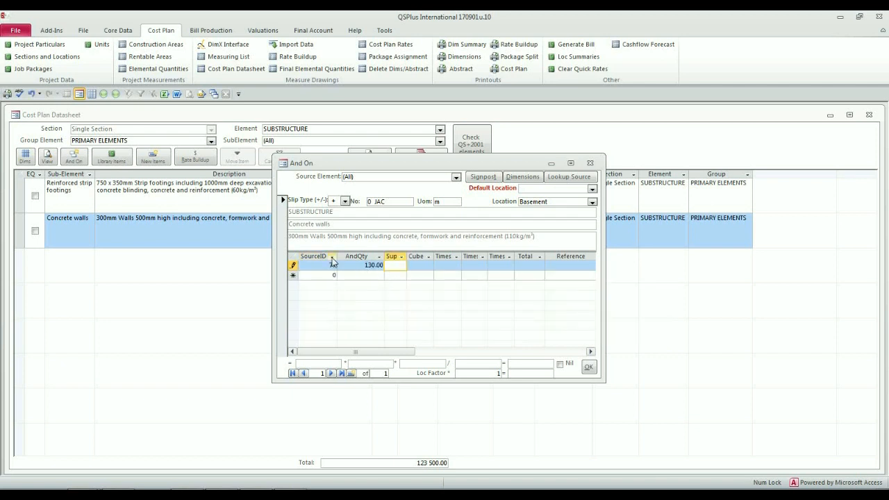
{"action": "left_click", "coordinate": [332, 258]}
{"action": "left_click", "coordinate": [332, 259]}
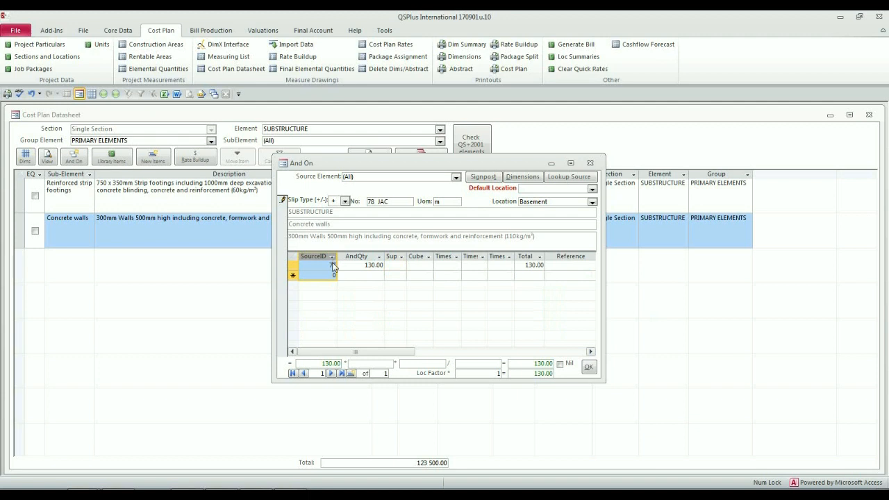
Step: Keep the 750 x 350mm strip footings as the And On source, enter the reference "fnd walls" and accept the And On slip
{"action": "left_click", "coordinate": [333, 265]}
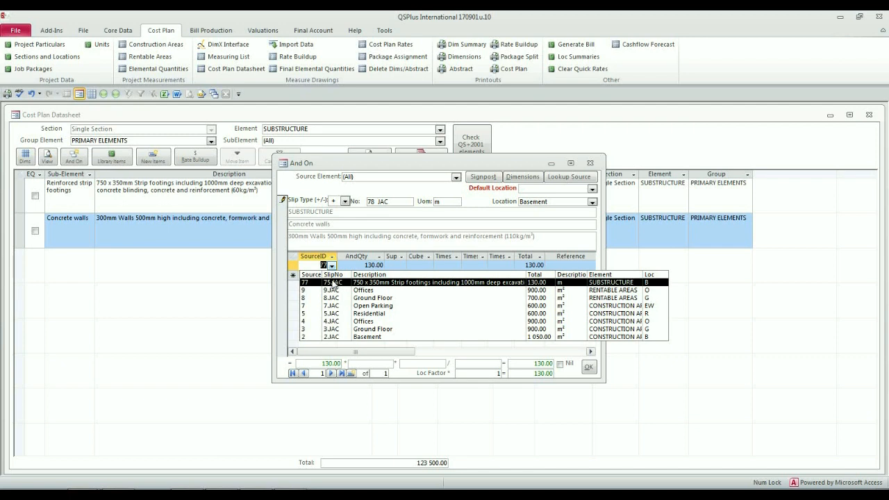
{"action": "left_click", "coordinate": [335, 283]}
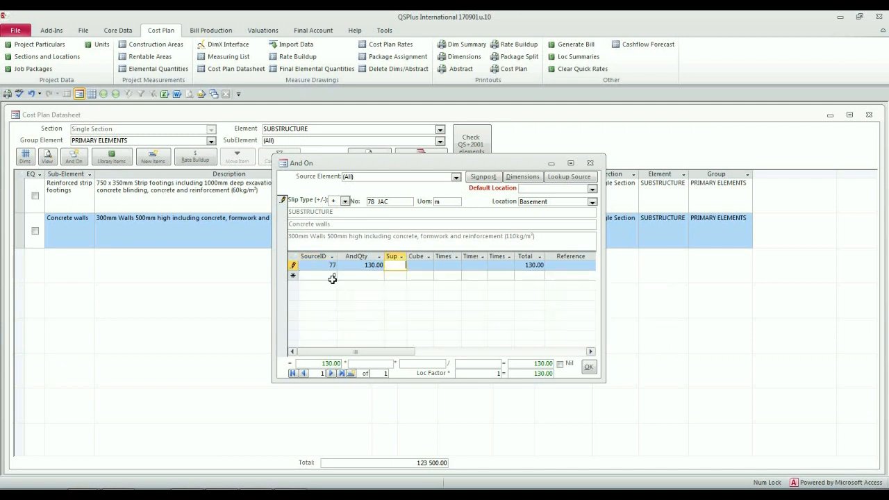
{"action": "left_click", "coordinate": [554, 265]}
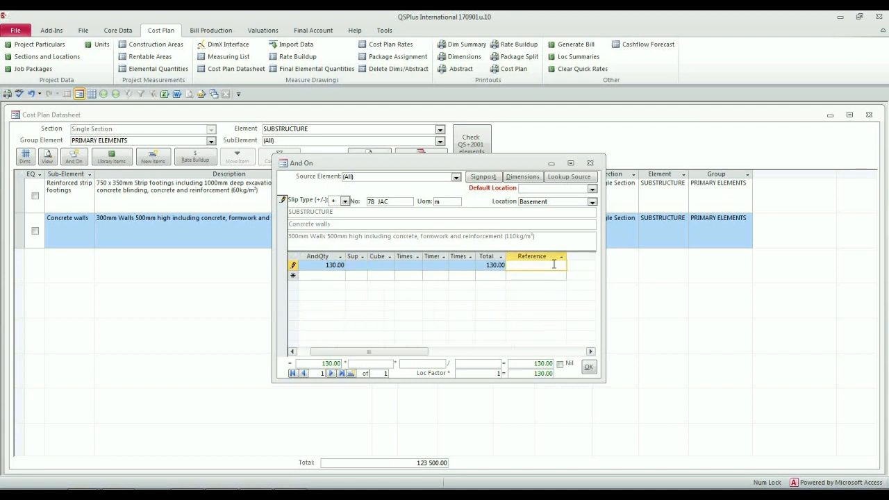
{"action": "type", "text": "fnd walls"}
{"action": "left_click", "coordinate": [589, 367]}
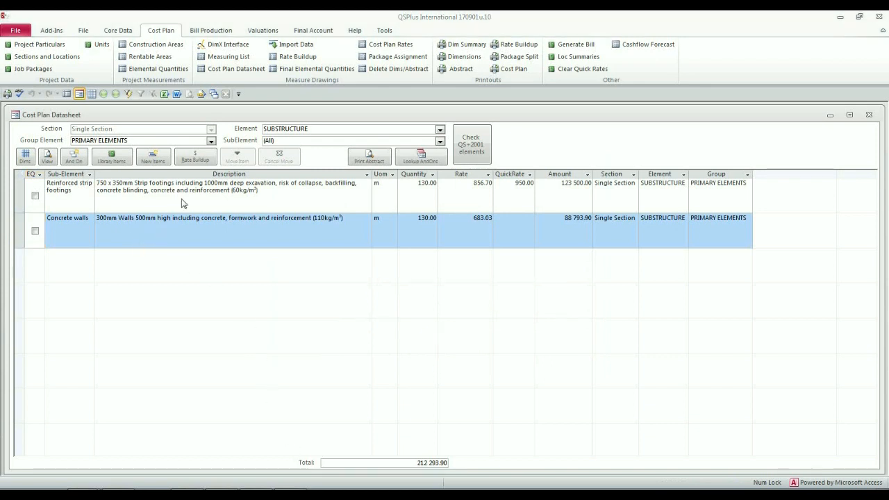
Step: Review the concrete walls' rate buildup, checking the formula results, rates and amounts, and close it
{"action": "left_click", "coordinate": [194, 160]}
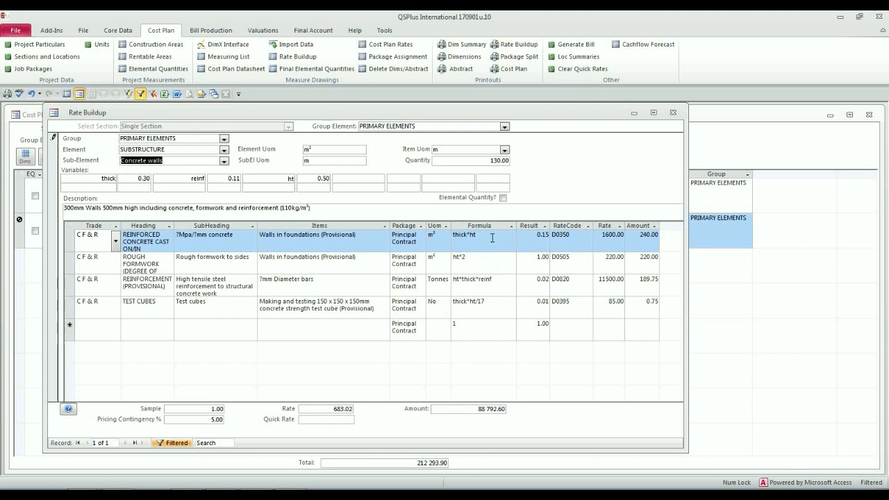
{"action": "left_click", "coordinate": [533, 225]}
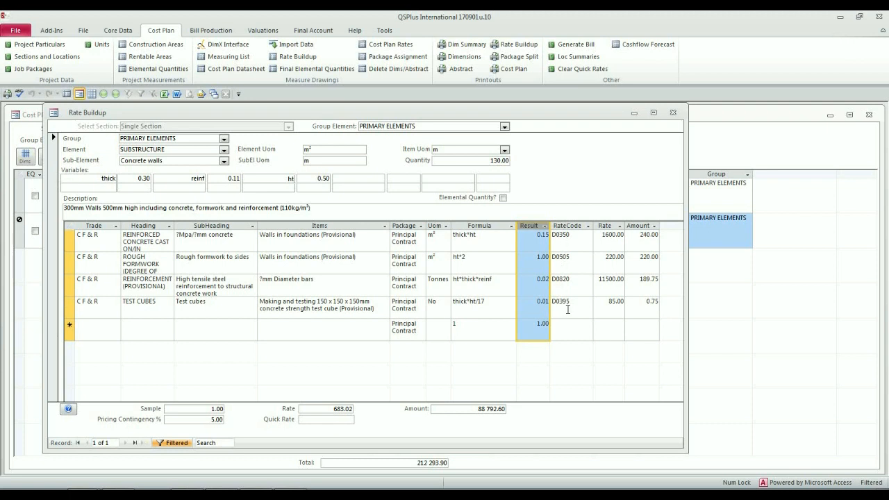
{"action": "left_click", "coordinate": [604, 226]}
{"action": "left_click", "coordinate": [631, 225]}
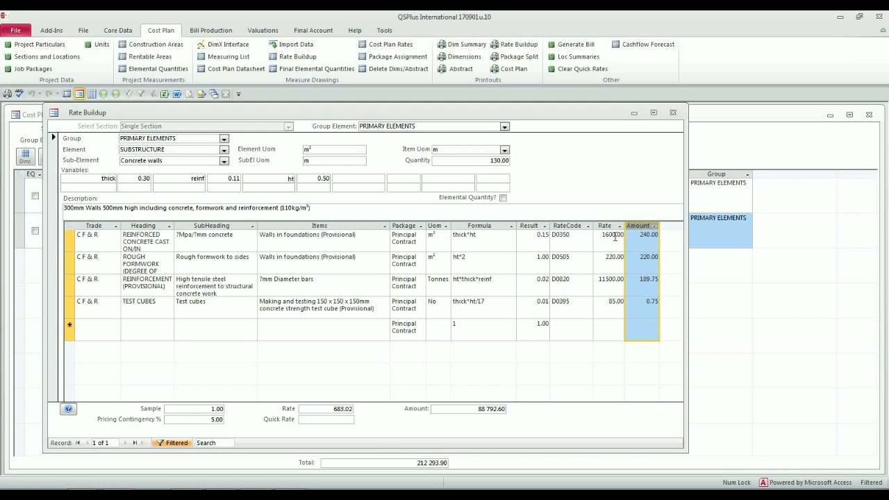
{"action": "left_click", "coordinate": [673, 112]}
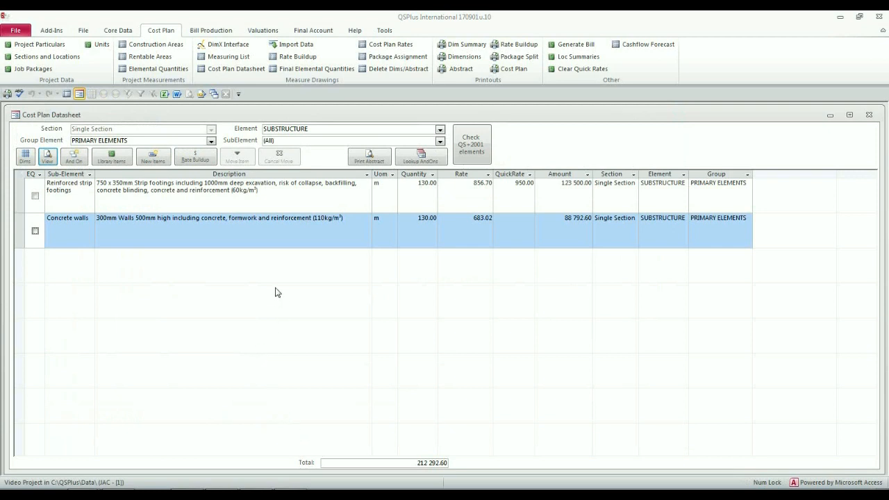
Step: View the dimension detail of the 300mm concrete walls to check their measured and anded-on slips
{"action": "left_click", "coordinate": [19, 229]}
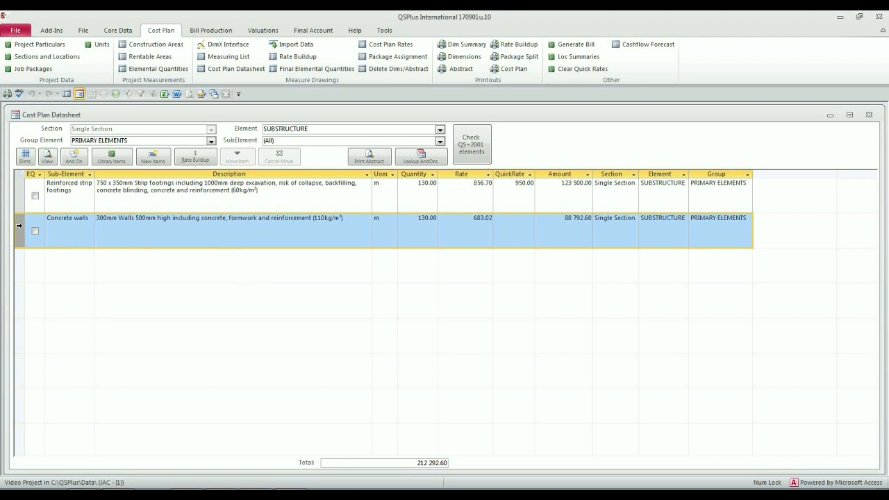
{"action": "left_click", "coordinate": [48, 158]}
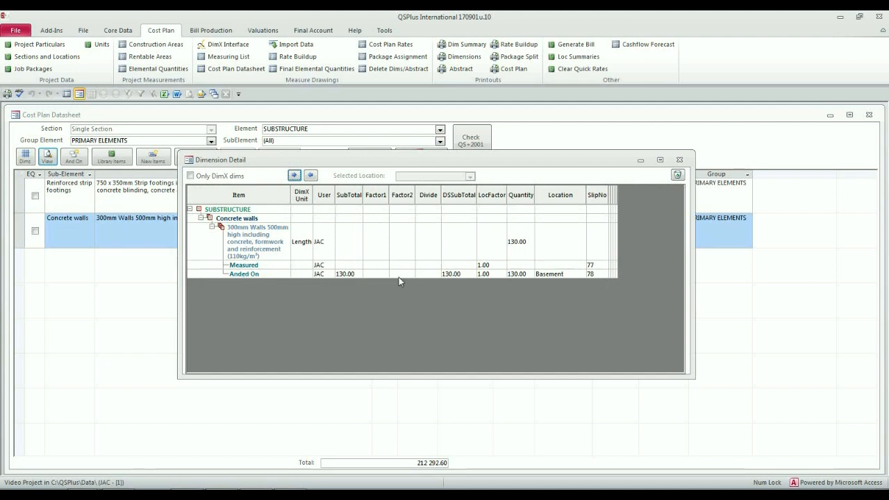
{"action": "left_click", "coordinate": [106, 113]}
Step: View the dimension detail of the 750 x 350mm strip footings to check their measured slip
{"action": "left_click", "coordinate": [22, 186]}
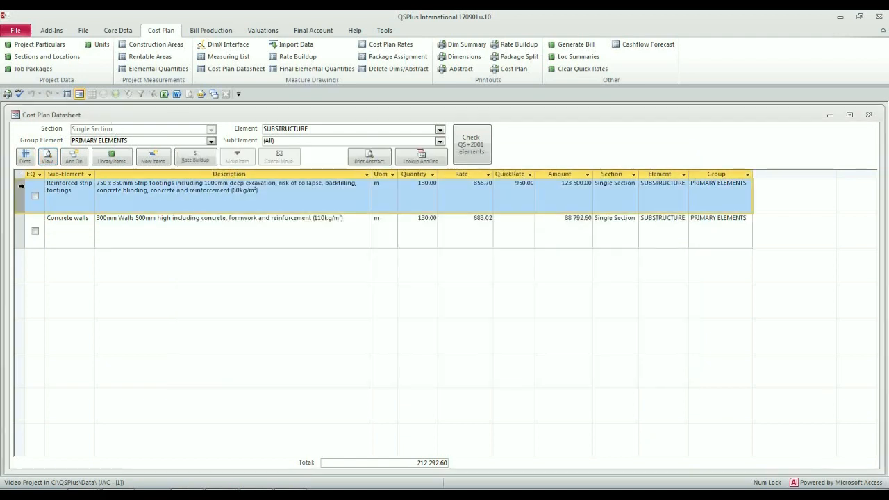
{"action": "left_click", "coordinate": [47, 157]}
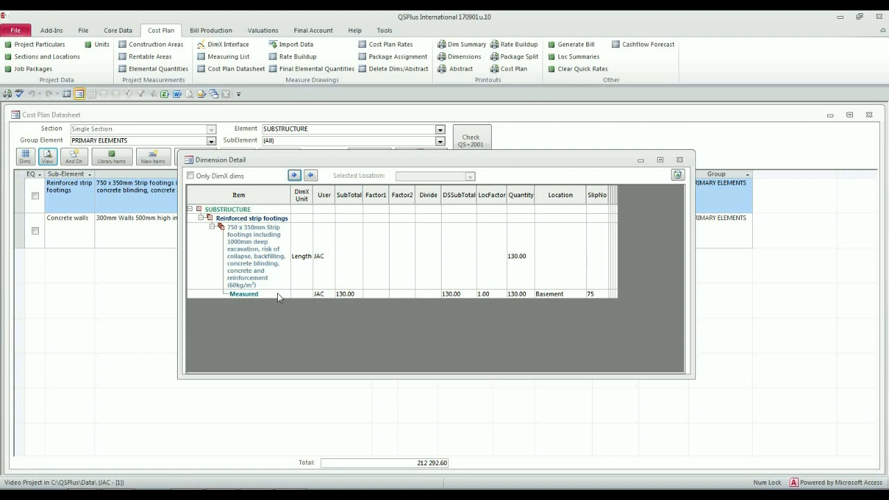
{"action": "left_click", "coordinate": [244, 118]}
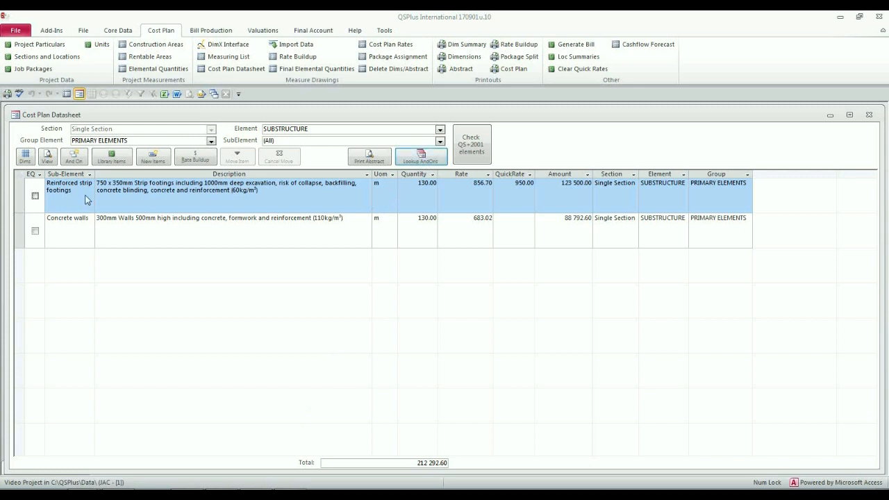
Step: Look up the And Ons that draw on the strip footings and check the target's item, location, total, sub-element and element
{"action": "left_click", "coordinate": [21, 193]}
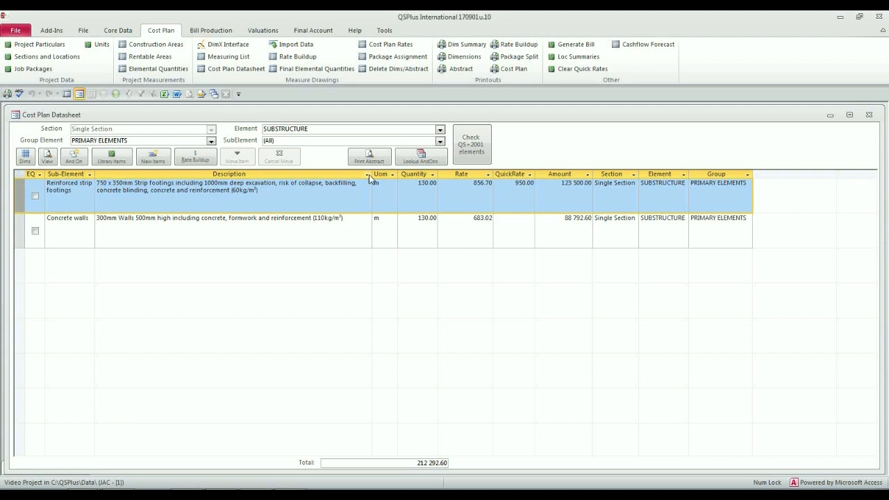
{"action": "left_click", "coordinate": [429, 158]}
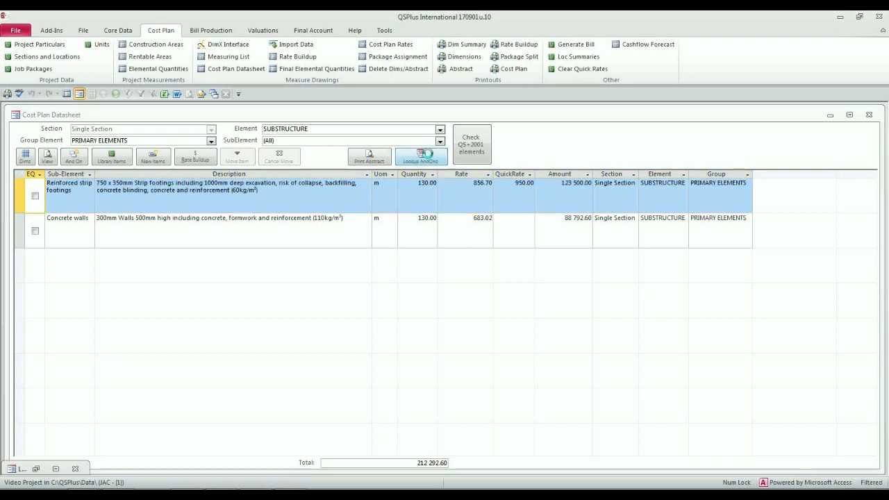
{"action": "left_click_drag", "start_coordinate": [418, 218], "coordinate": [404, 121]}
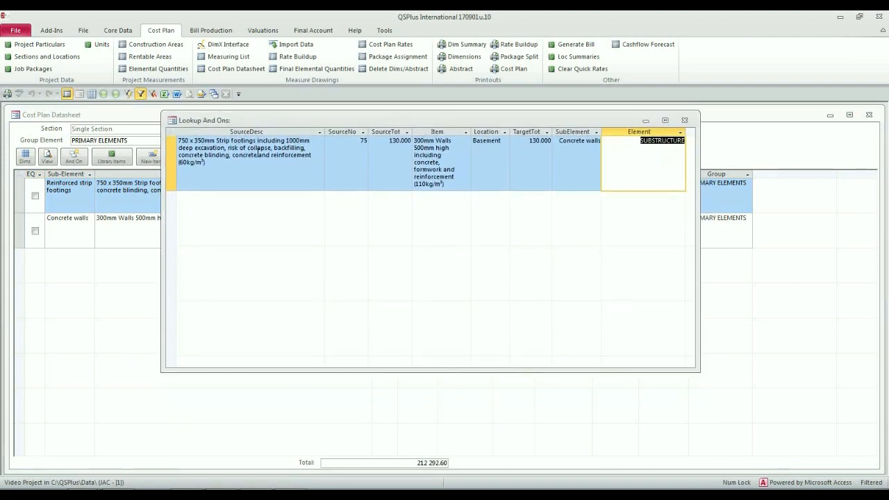
{"action": "left_click", "coordinate": [455, 142]}
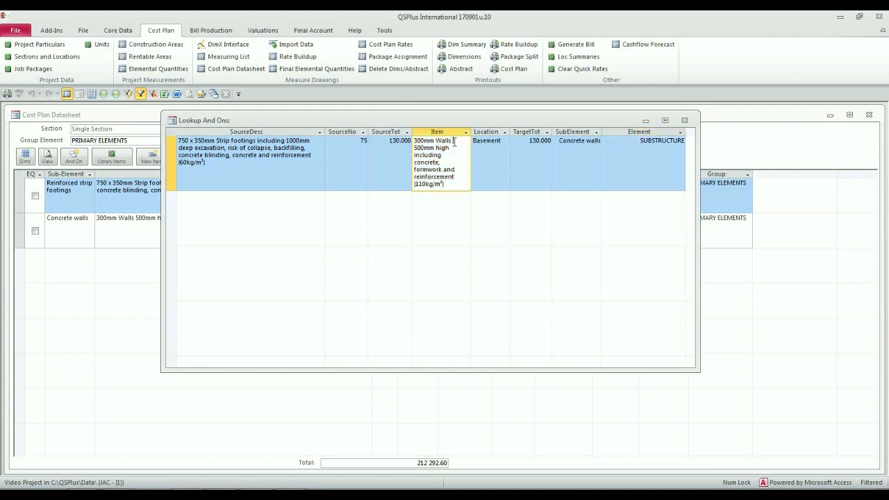
{"action": "left_click", "coordinate": [492, 155]}
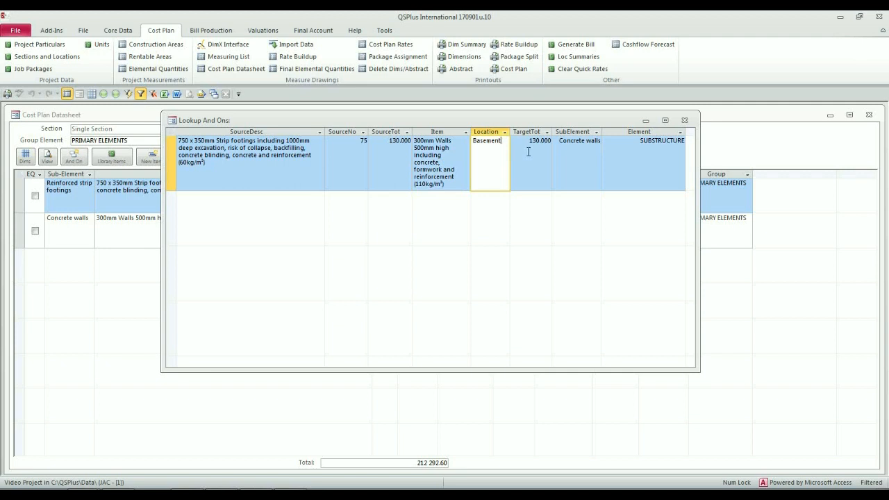
{"action": "left_click", "coordinate": [522, 145]}
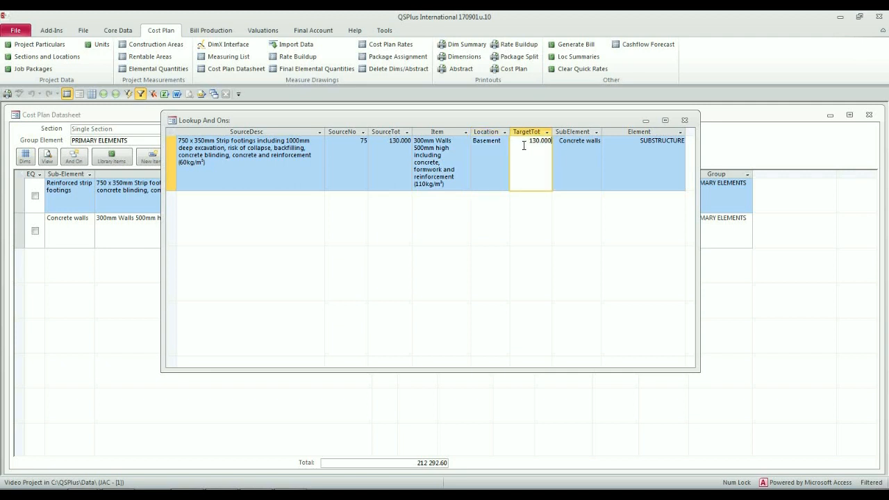
{"action": "left_click", "coordinate": [563, 149]}
{"action": "left_click", "coordinate": [629, 154]}
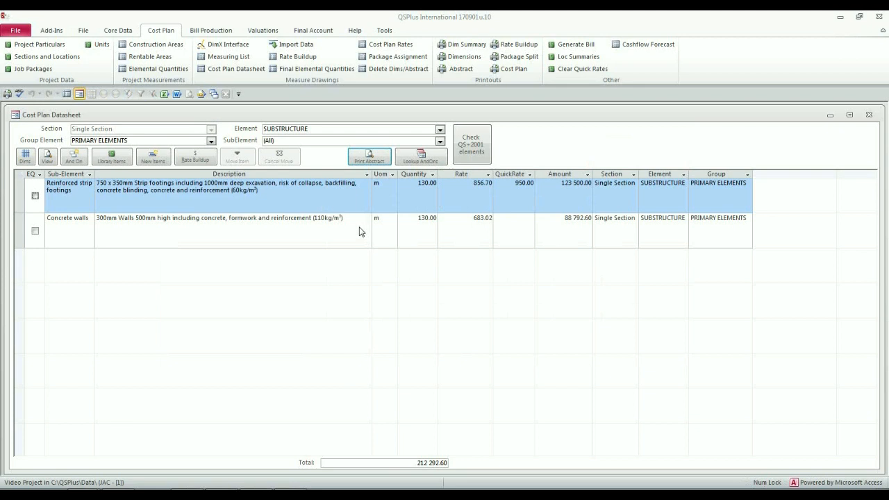
Step: Generate a print abstract for the PRIMARY ELEMENTS group with locational detail included
{"action": "left_click", "coordinate": [373, 159]}
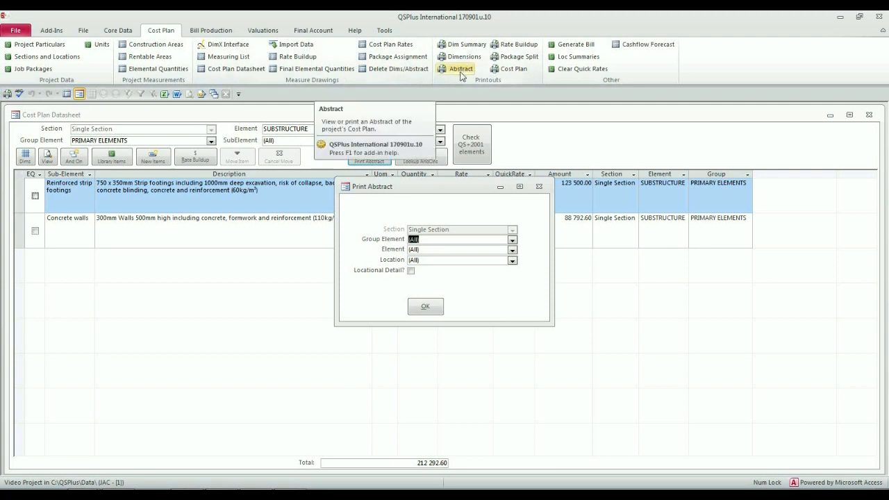
{"action": "left_click", "coordinate": [512, 240]}
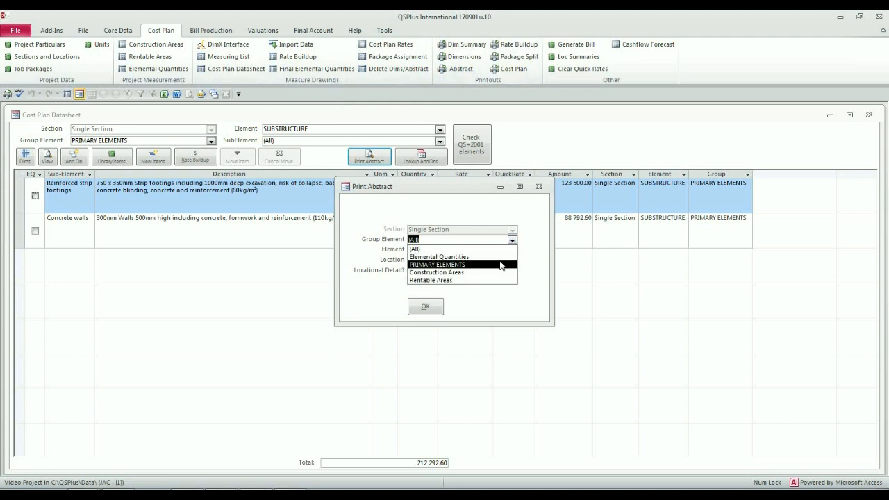
{"action": "left_click", "coordinate": [500, 264]}
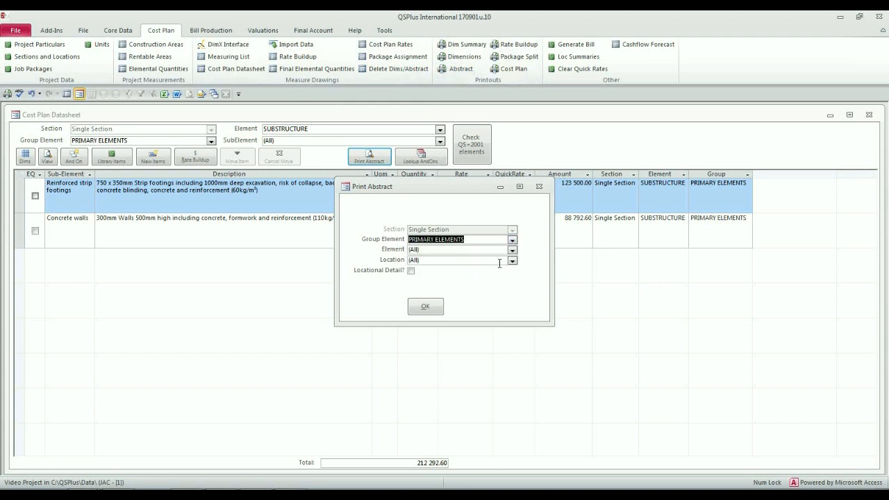
{"action": "left_click", "coordinate": [411, 271]}
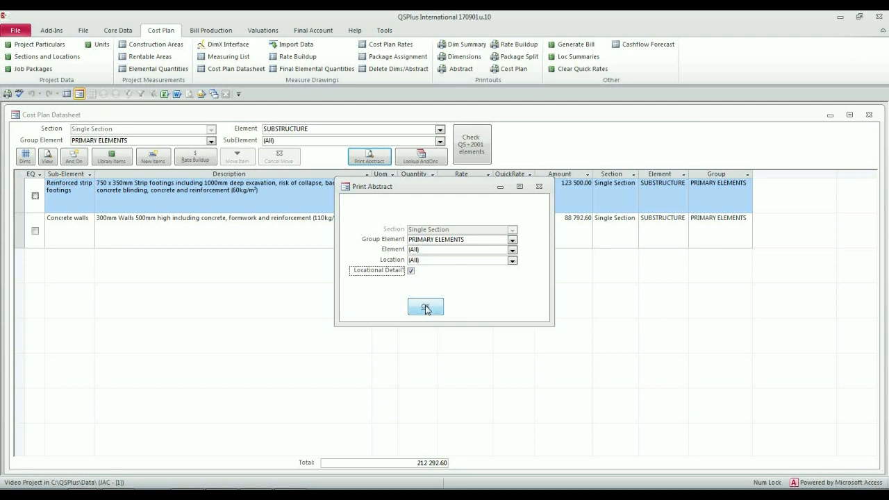
{"action": "left_click", "coordinate": [426, 307]}
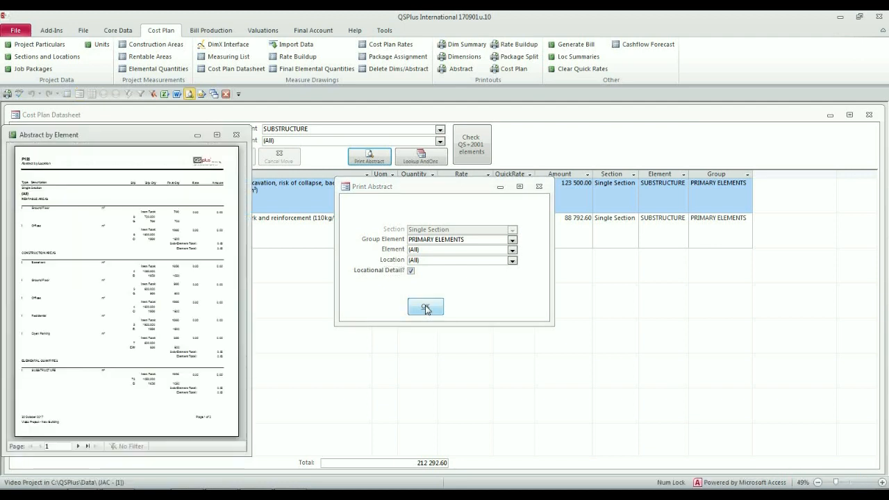
Step: Enlarge the abstract preview to read its area entries, and close the report
{"action": "left_click", "coordinate": [217, 134]}
{"action": "left_click", "coordinate": [469, 202]}
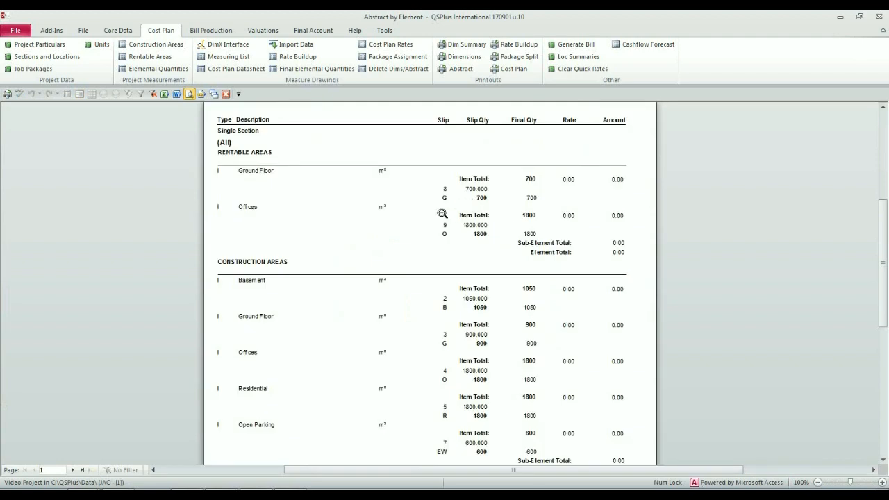
{"action": "left_click", "coordinate": [226, 94]}
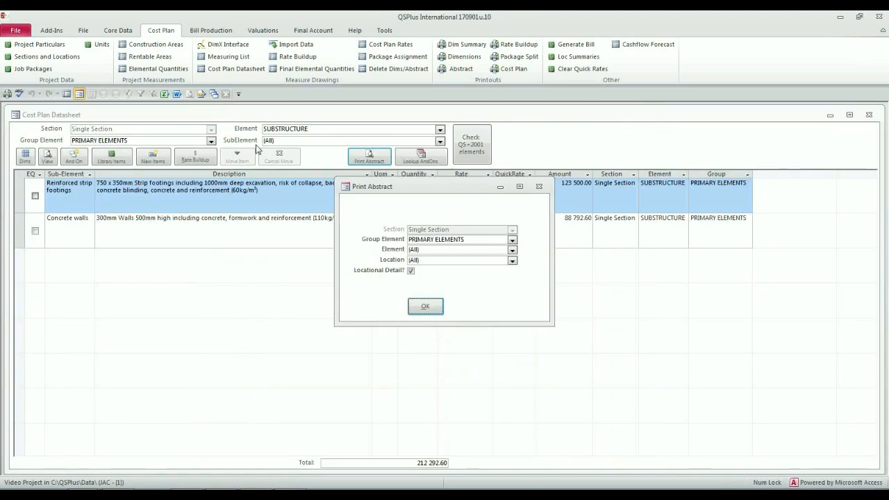
{"action": "left_click", "coordinate": [427, 303]}
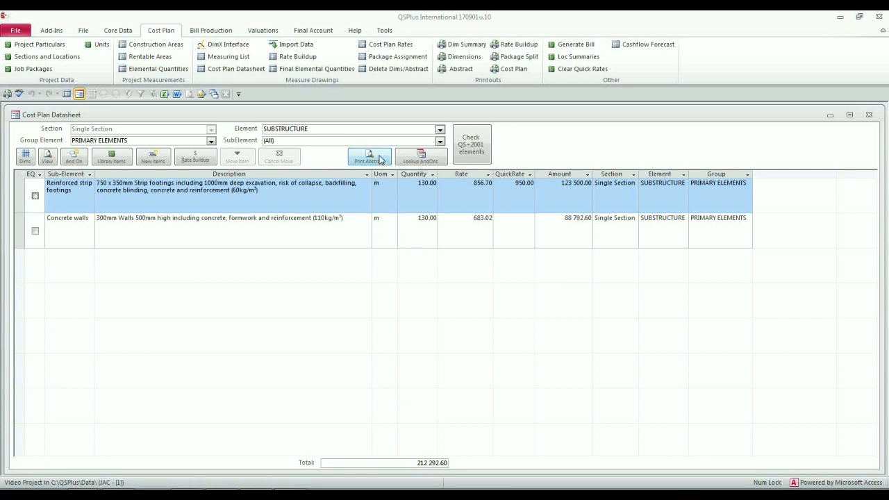
Step: Generate the abstract for all group elements, elements and locations with locational detail included
{"action": "left_click", "coordinate": [460, 70]}
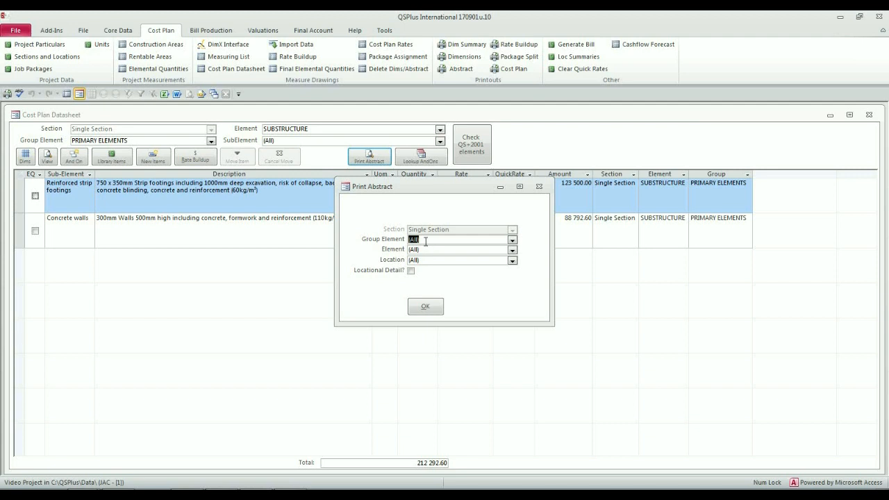
{"action": "left_click", "coordinate": [410, 271]}
{"action": "left_click", "coordinate": [425, 307]}
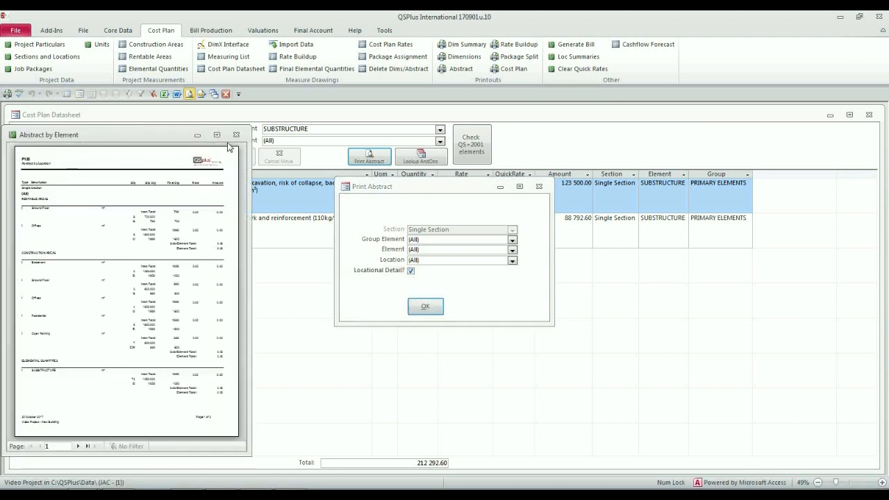
Step: Enlarge the abstract report and read both pages, down to the Substructure items and grand total
{"action": "left_click", "coordinate": [217, 135]}
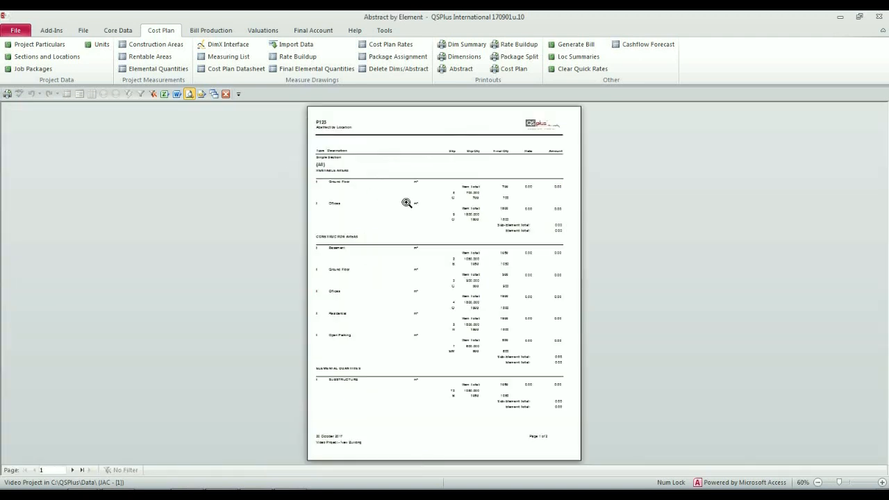
{"action": "left_click", "coordinate": [407, 202]}
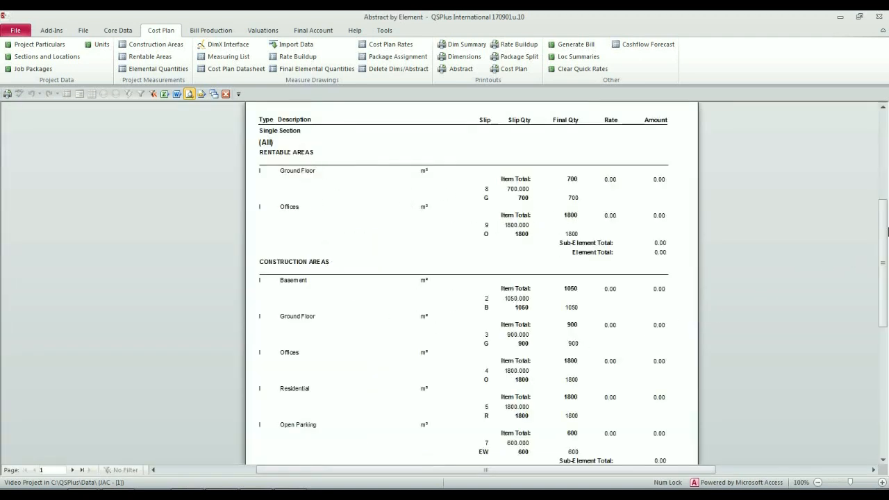
{"action": "left_click_drag", "start_coordinate": [884, 229], "coordinate": [884, 283]}
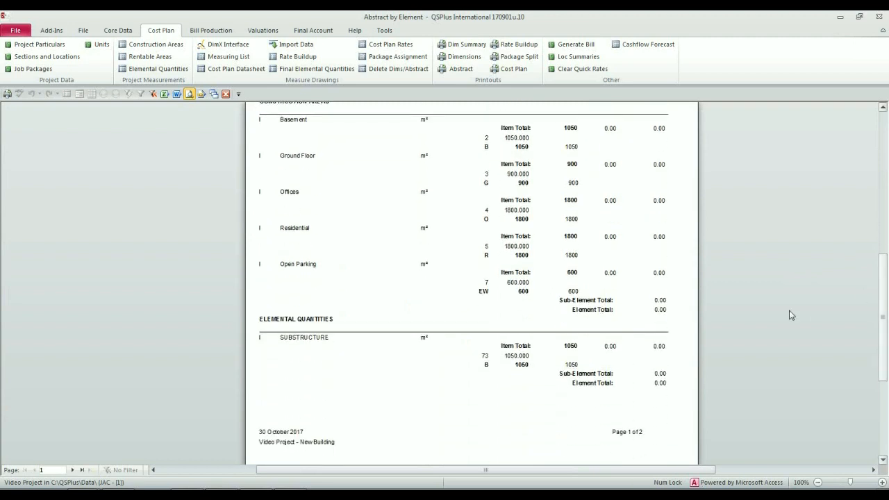
{"action": "left_click", "coordinate": [73, 470]}
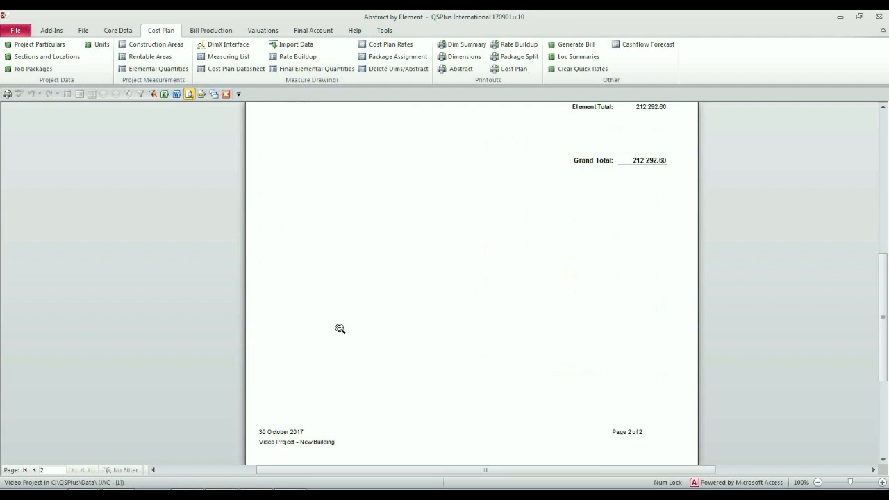
{"action": "left_click_drag", "start_coordinate": [884, 108], "coordinate": [884, 107]}
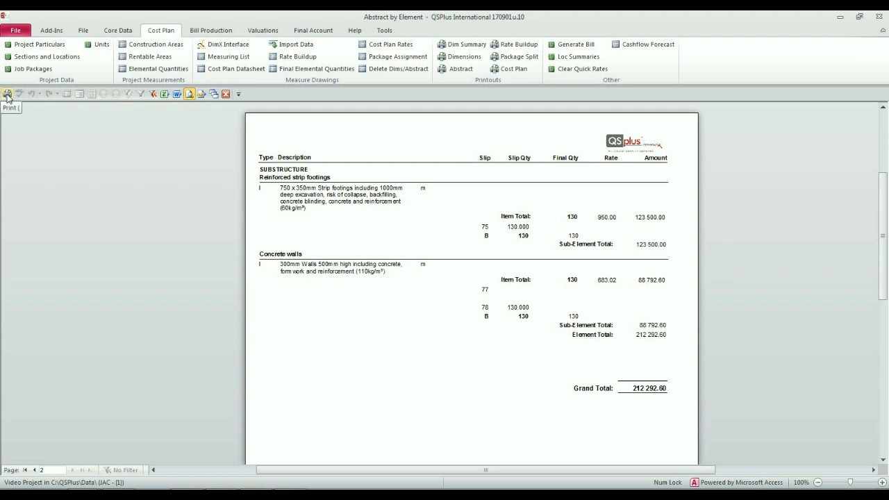
Step: Close the abstract report and the Print Abstract dialog to return to the Cost Plan Datasheet
{"action": "left_click", "coordinate": [227, 95]}
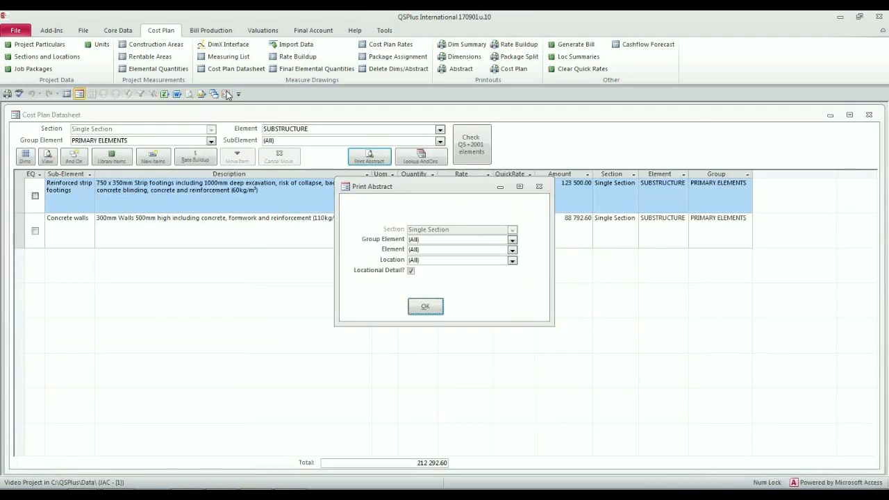
{"action": "left_click", "coordinate": [540, 188]}
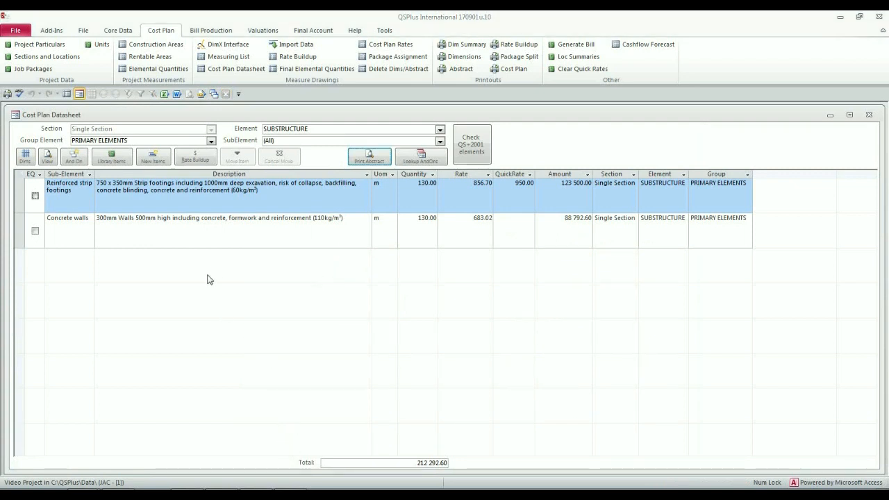
Step: Create a new item under the Reinforced strip footings sub-element, changing the size in its description to 850 x 350mm
{"action": "left_click", "coordinate": [154, 158]}
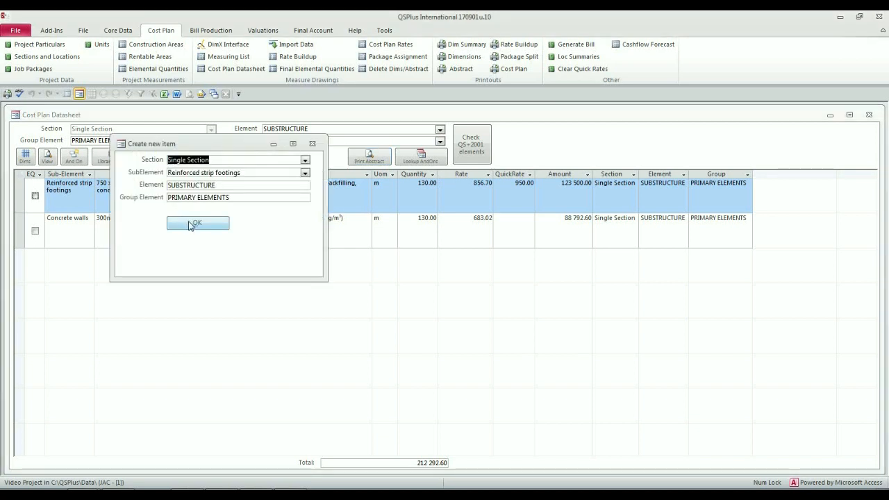
{"action": "left_click", "coordinate": [189, 224]}
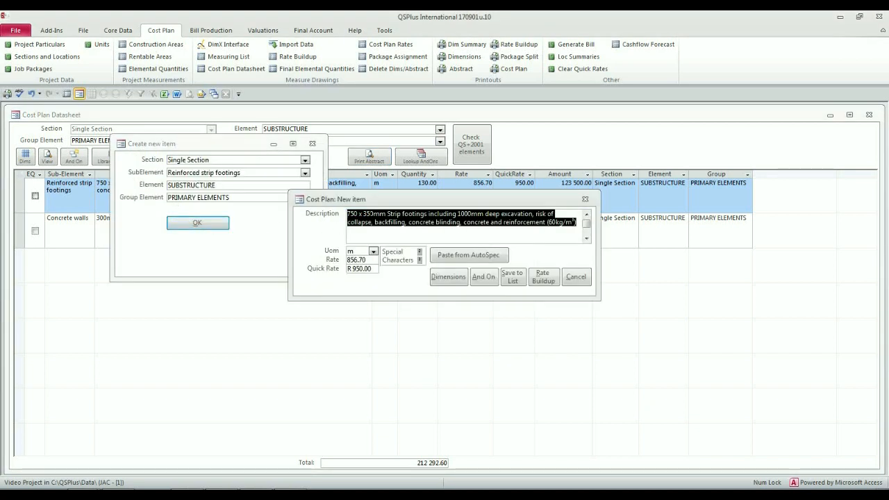
{"action": "left_click", "coordinate": [348, 214]}
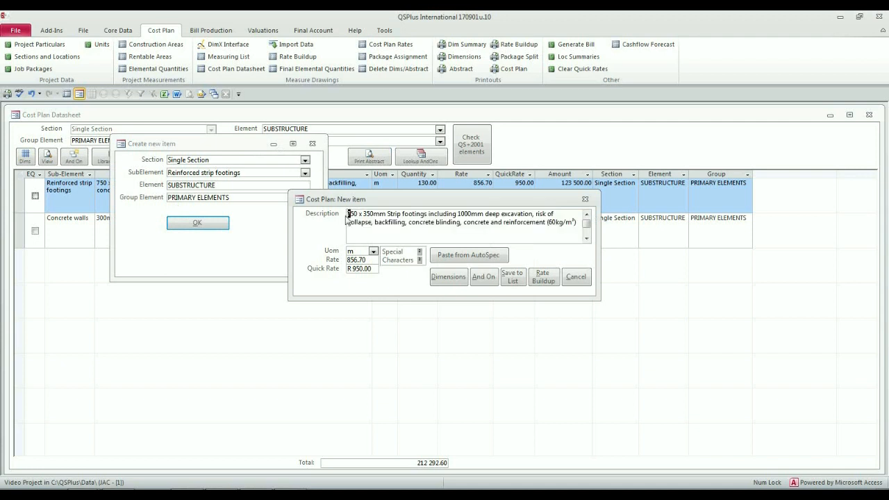
{"action": "type", "text": "8"}
Step: Set the wid variable to 0.85 in the new strip footing item's rate buildup, and save and close it
{"action": "left_click", "coordinate": [544, 280]}
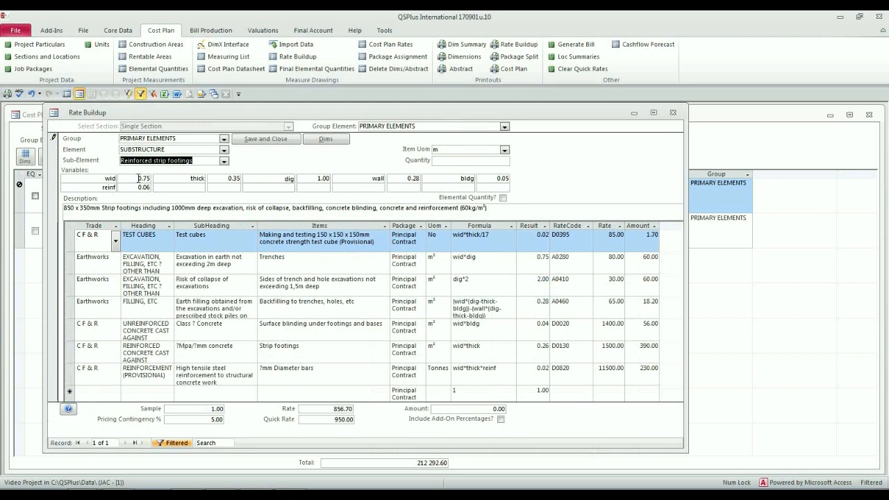
{"action": "left_click_drag", "start_coordinate": [143, 178], "coordinate": [157, 178]}
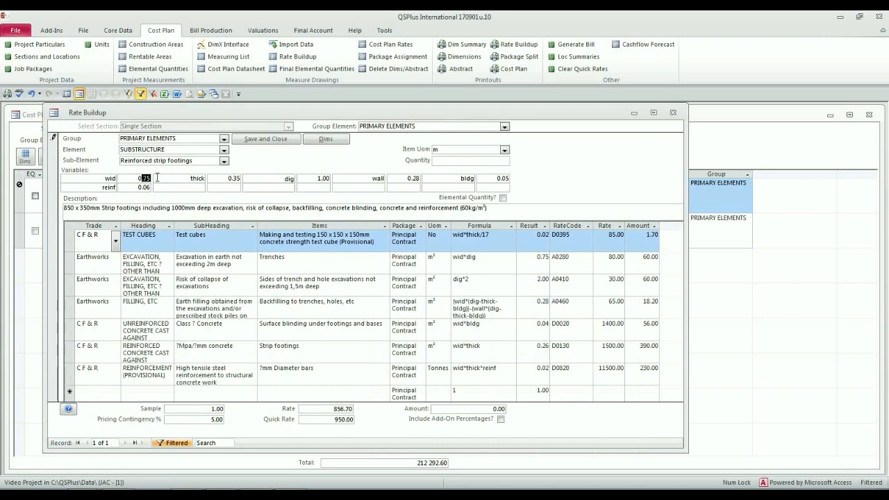
{"action": "type", "text": "85"}
{"action": "key", "text": "Tab"}
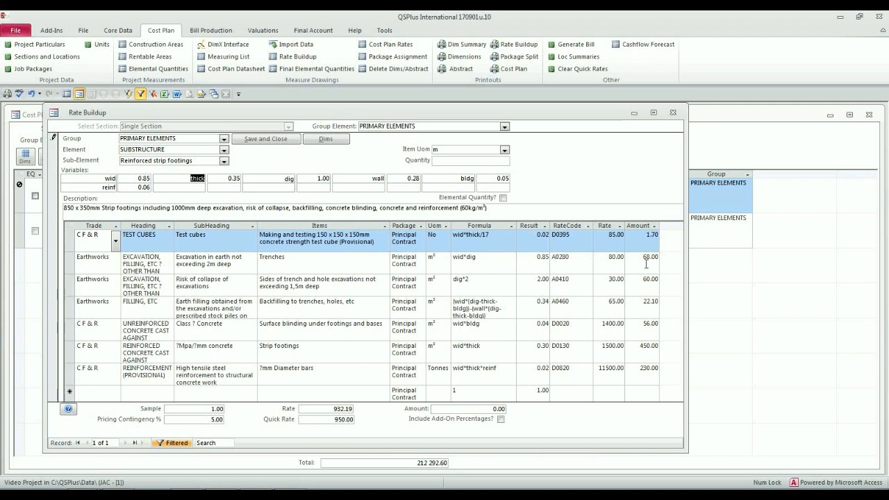
{"action": "left_click", "coordinate": [273, 139]}
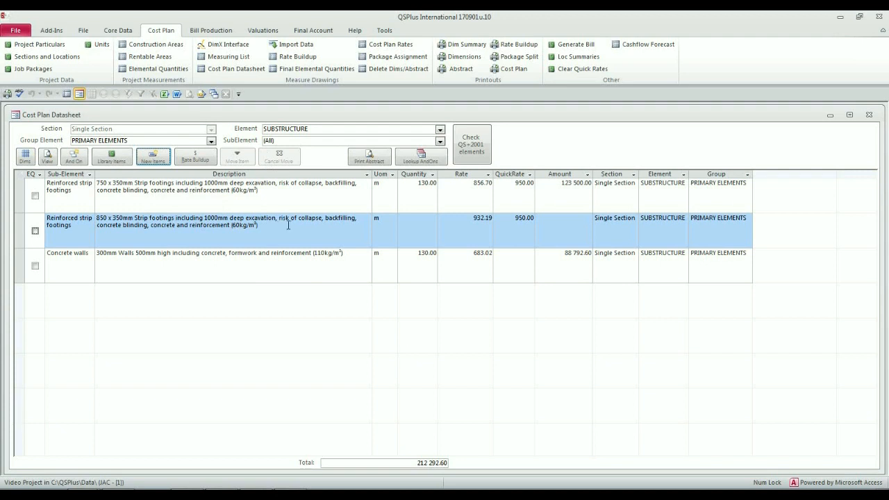
Step: Clear the quick rate of the 850 x 350mm strip footings item
{"action": "left_click", "coordinate": [466, 223]}
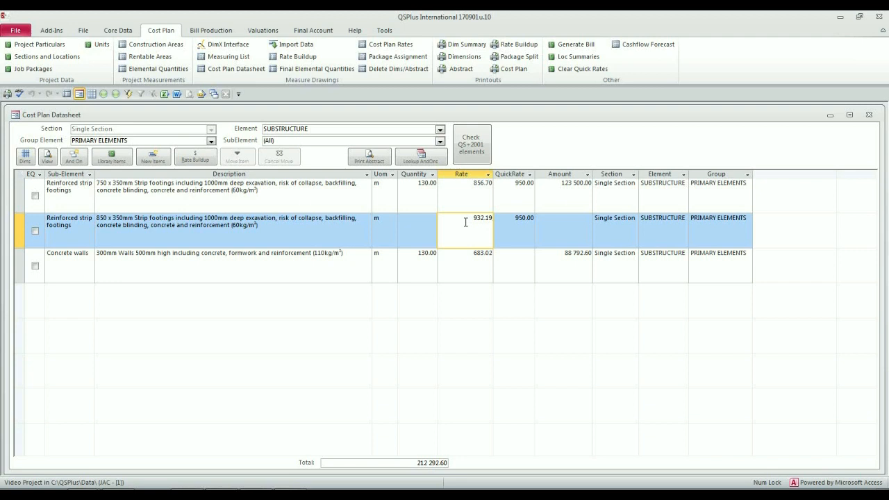
{"action": "left_click", "coordinate": [511, 219]}
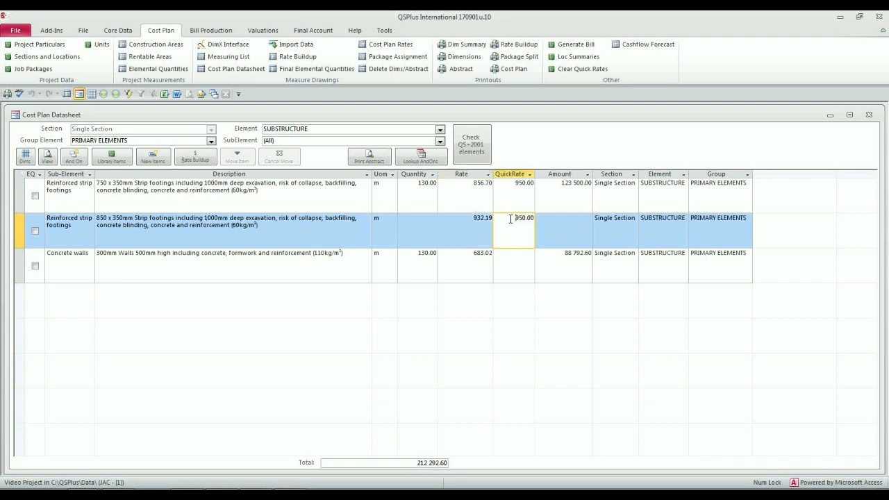
{"action": "double_click", "coordinate": [510, 218]}
{"action": "key", "text": "Delete"}
{"action": "left_click", "coordinate": [545, 219]}
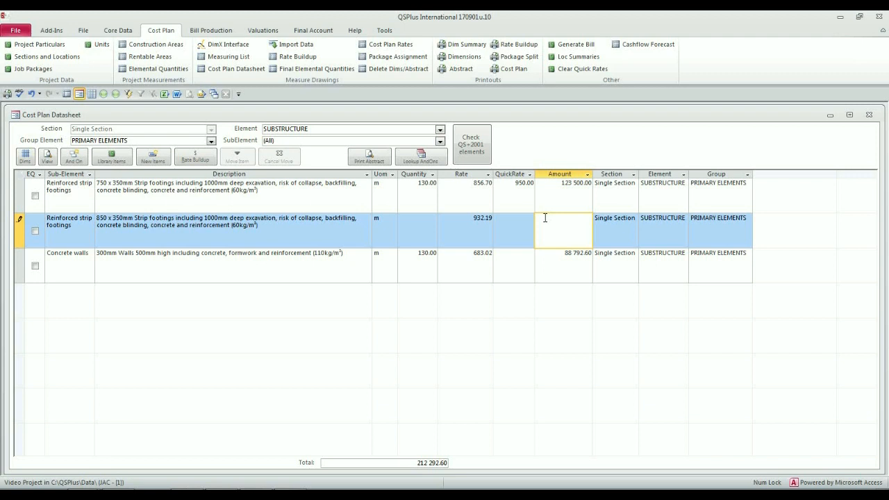
Step: Filter the datasheet to the Reinforced strip footings sub-element and select the 750 x 350mm item
{"action": "left_click", "coordinate": [352, 192]}
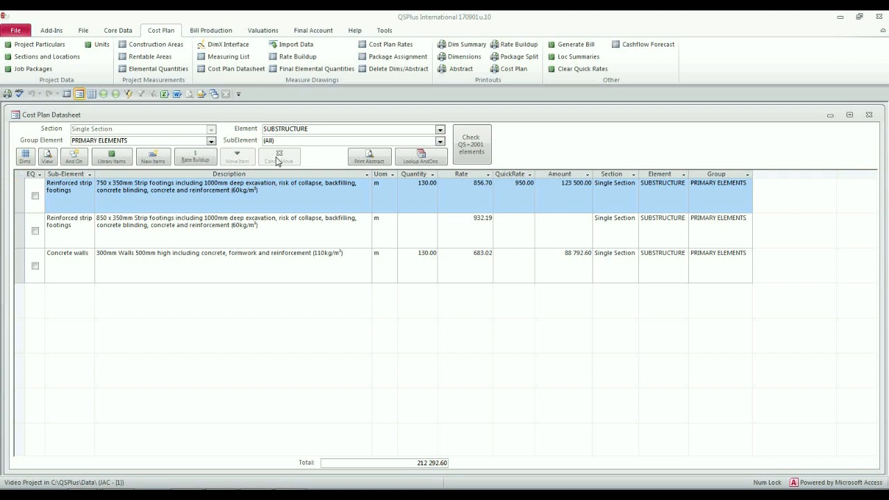
{"action": "left_click", "coordinate": [249, 156]}
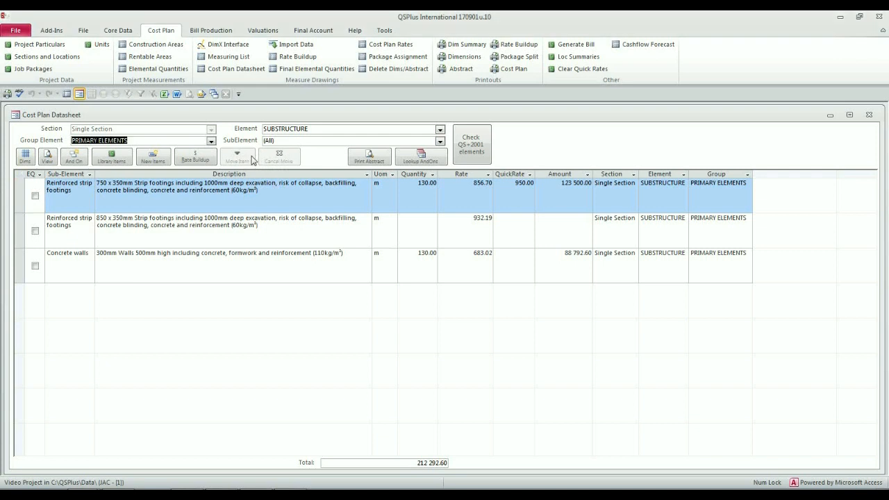
{"action": "left_click", "coordinate": [440, 142]}
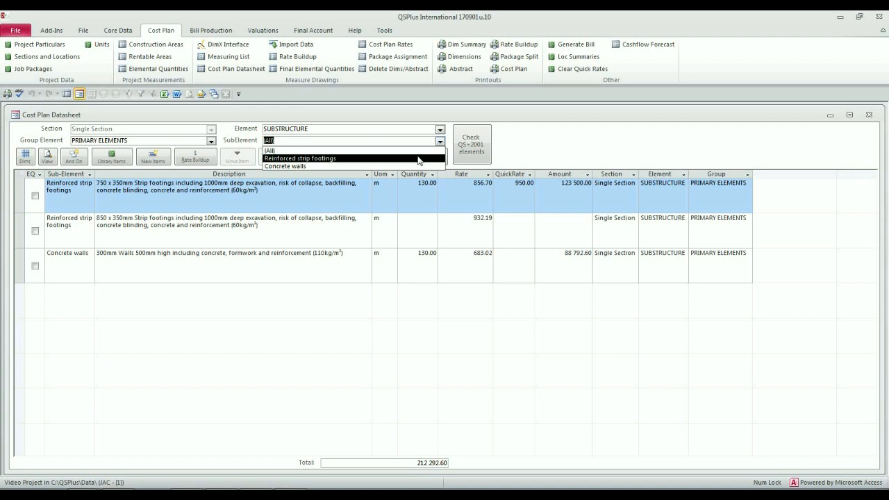
{"action": "left_click", "coordinate": [420, 158]}
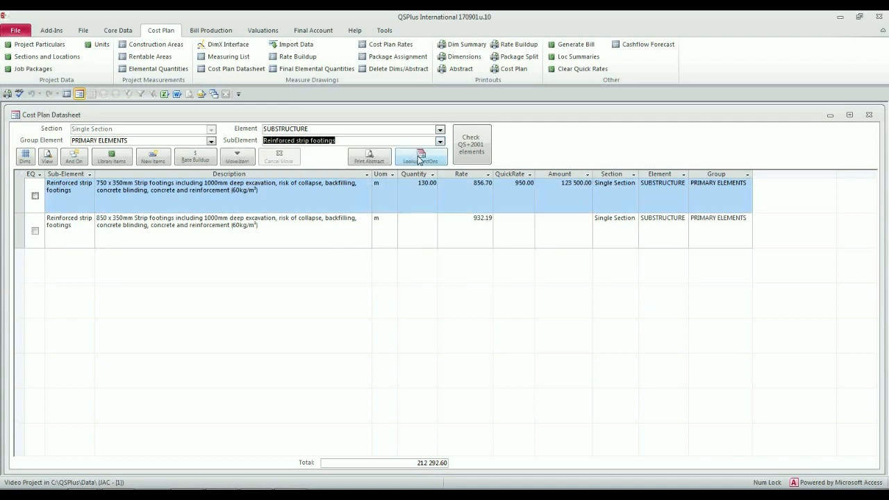
{"action": "left_click", "coordinate": [238, 196]}
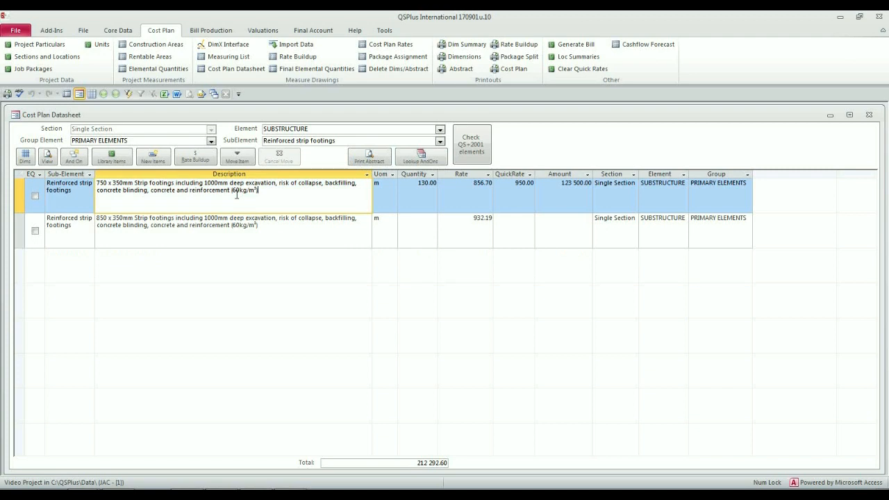
Step: Reset the SubElement filter to (All) and reapply it for Reinforced strip footings
{"action": "left_click_drag", "start_coordinate": [343, 141], "coordinate": [263, 142]}
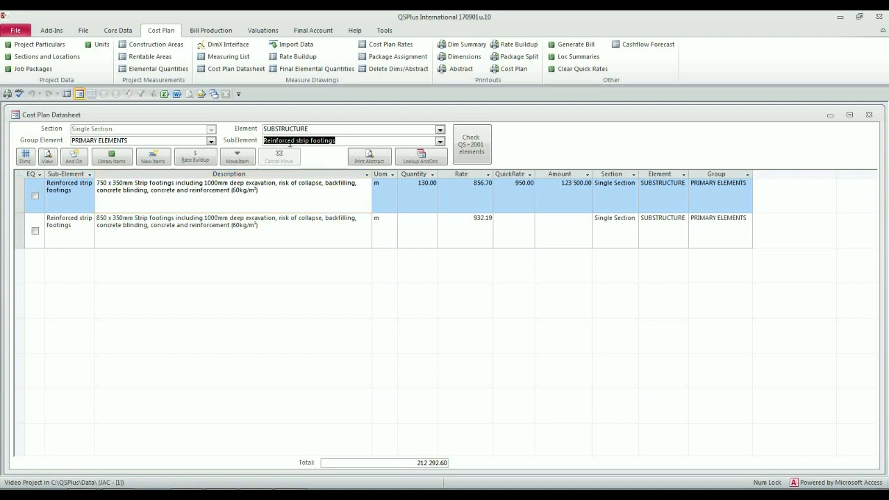
{"action": "left_click", "coordinate": [440, 141]}
{"action": "left_click", "coordinate": [434, 150]}
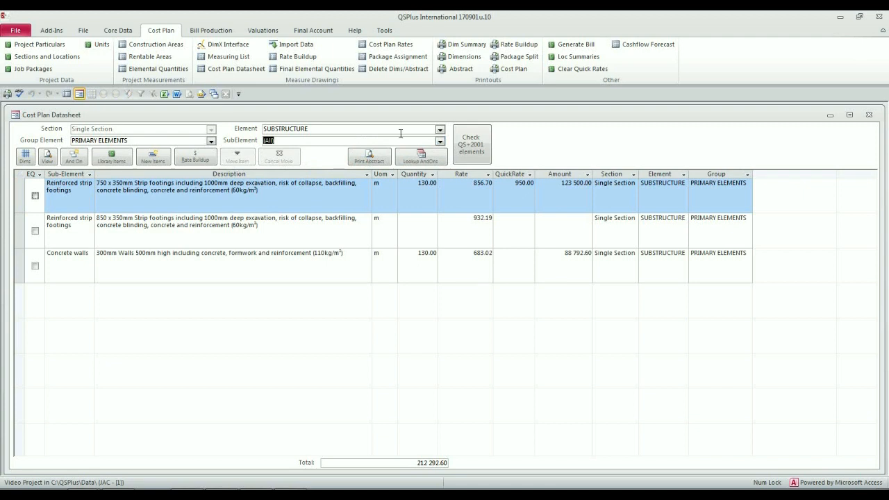
{"action": "left_click", "coordinate": [440, 141]}
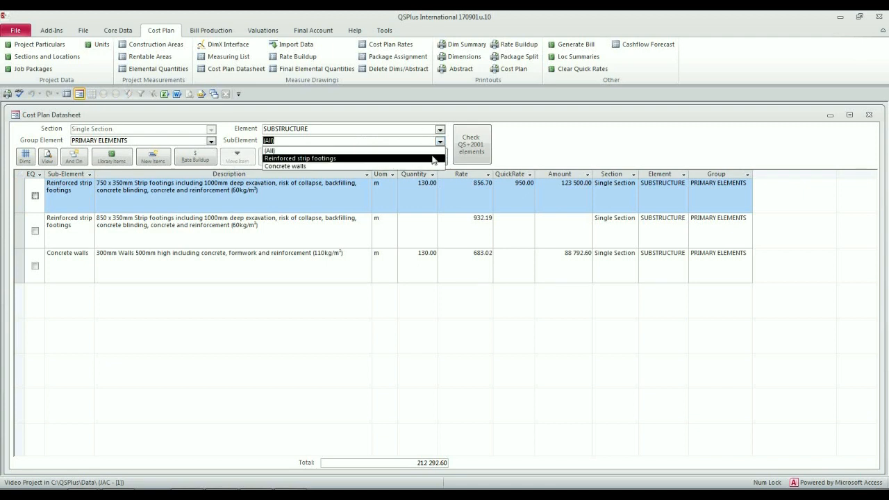
{"action": "left_click", "coordinate": [435, 158]}
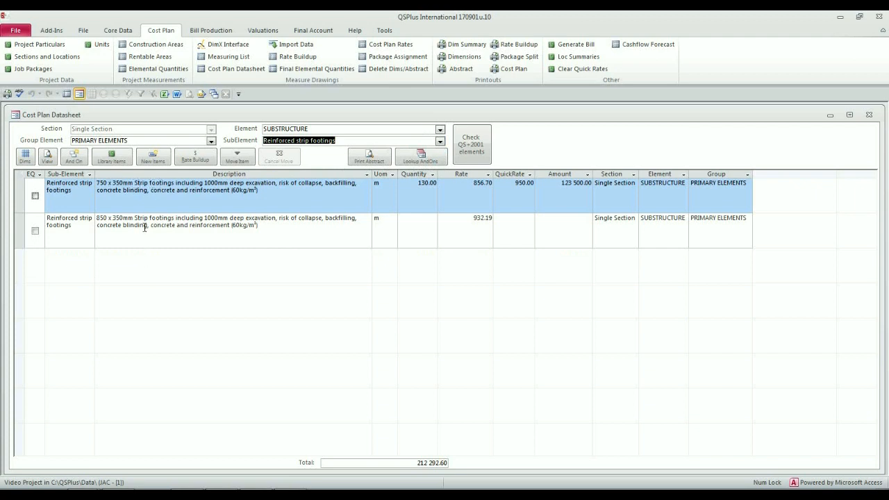
Step: Move the 750 x 350mm strip footings item beneath the 850 x 350mm item
{"action": "left_click", "coordinate": [212, 198]}
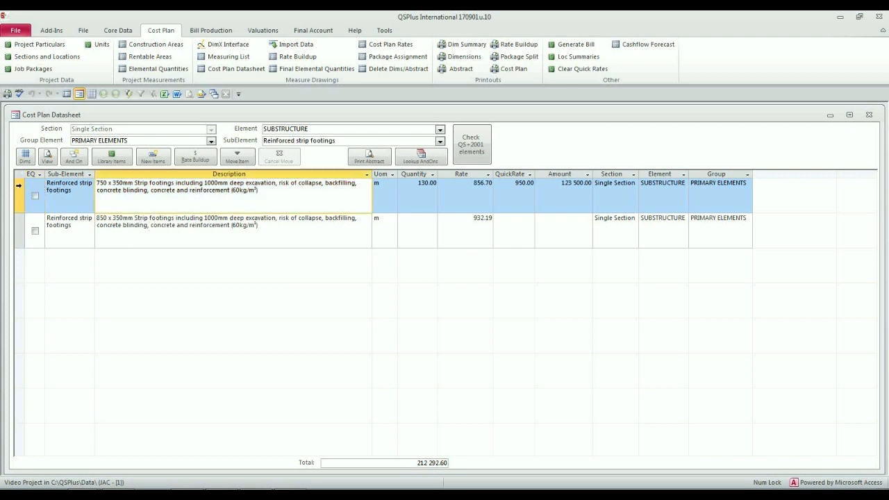
{"action": "left_click", "coordinate": [34, 189]}
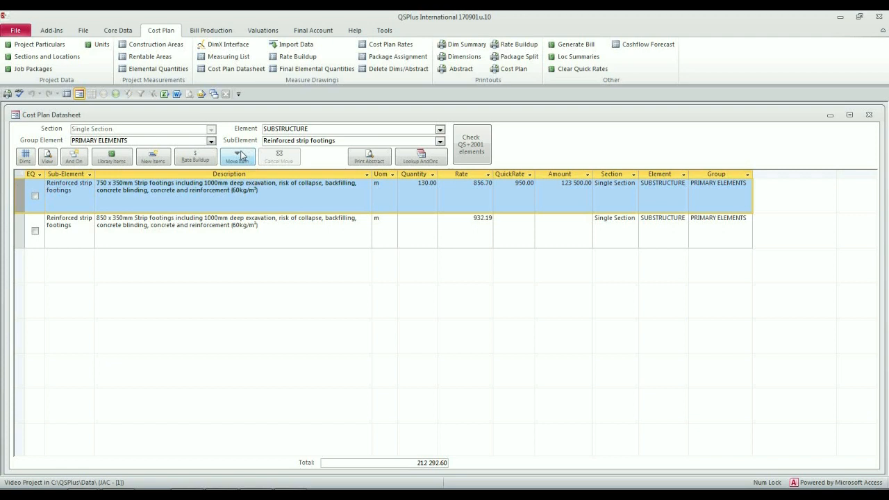
{"action": "left_click", "coordinate": [240, 156]}
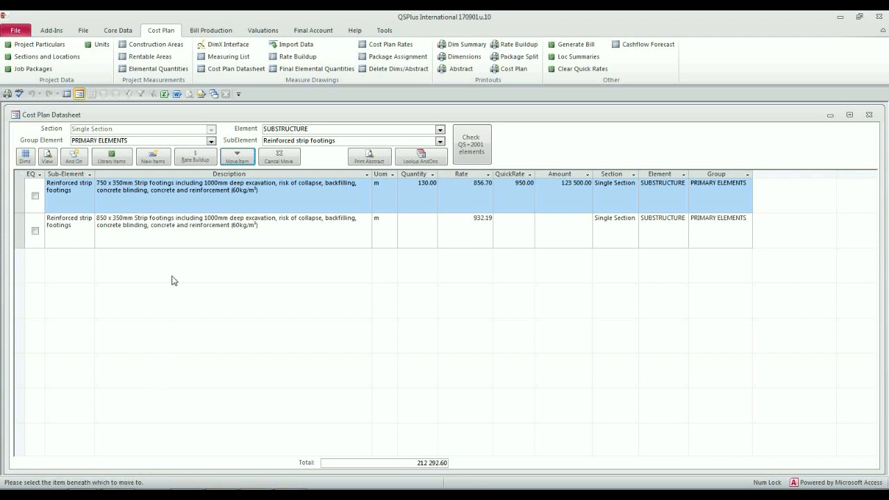
{"action": "left_click", "coordinate": [184, 223]}
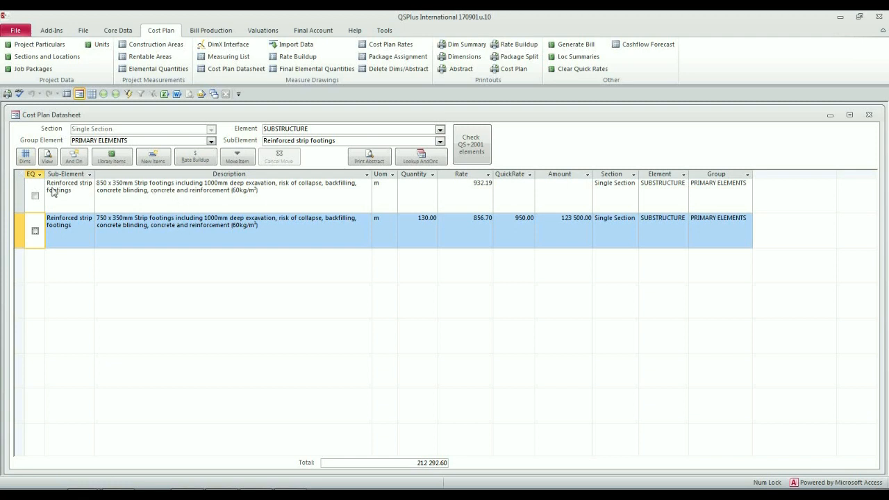
Step: Move the 850 x 350mm strip footings item back beneath the 750 x 350mm item
{"action": "left_click", "coordinate": [22, 193]}
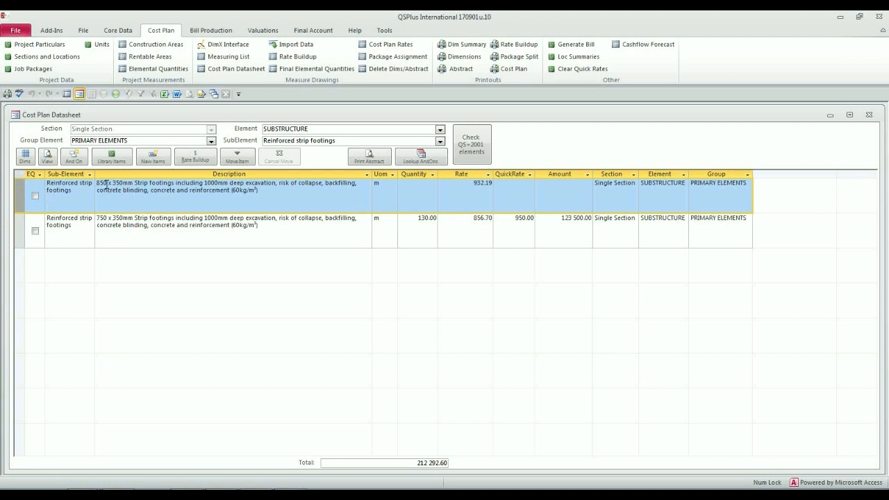
{"action": "left_click", "coordinate": [238, 157]}
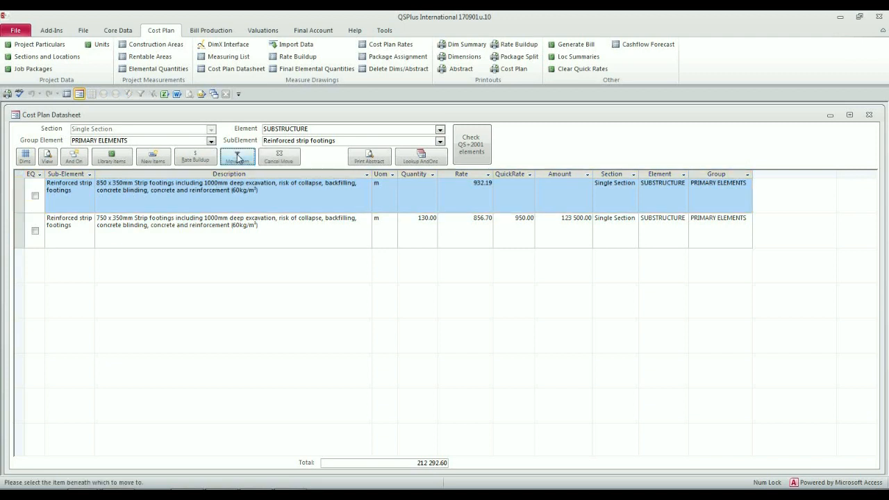
{"action": "left_click", "coordinate": [172, 222]}
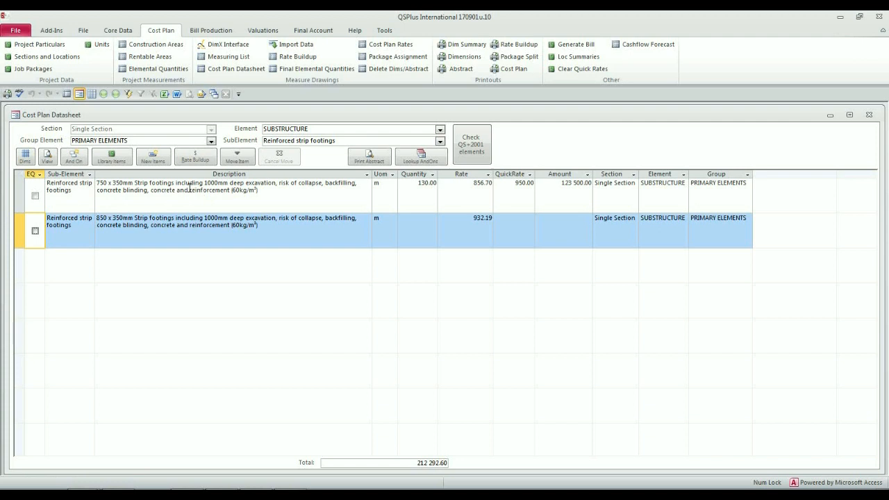
{"action": "left_click", "coordinate": [22, 188]}
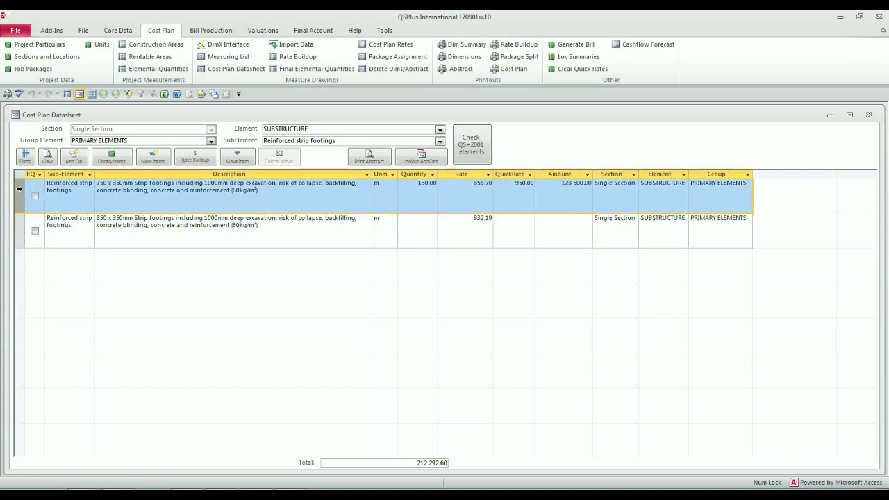
{"action": "left_click", "coordinate": [236, 158]}
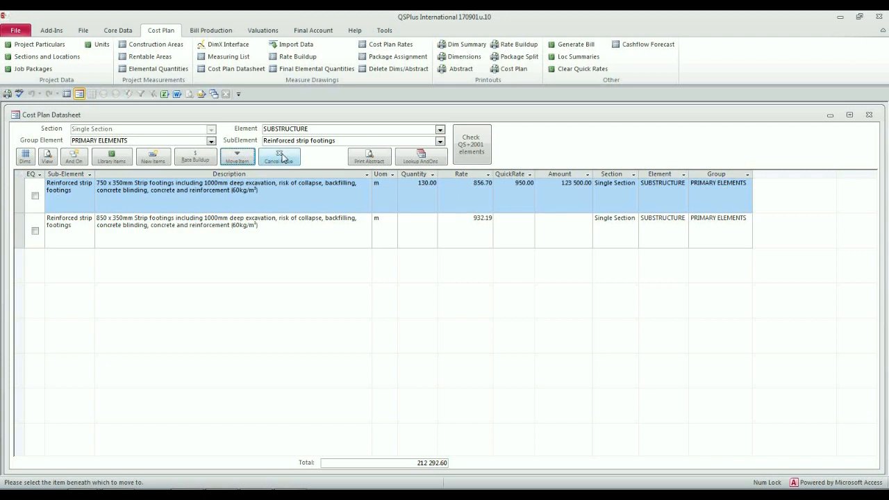
{"action": "left_click", "coordinate": [283, 158]}
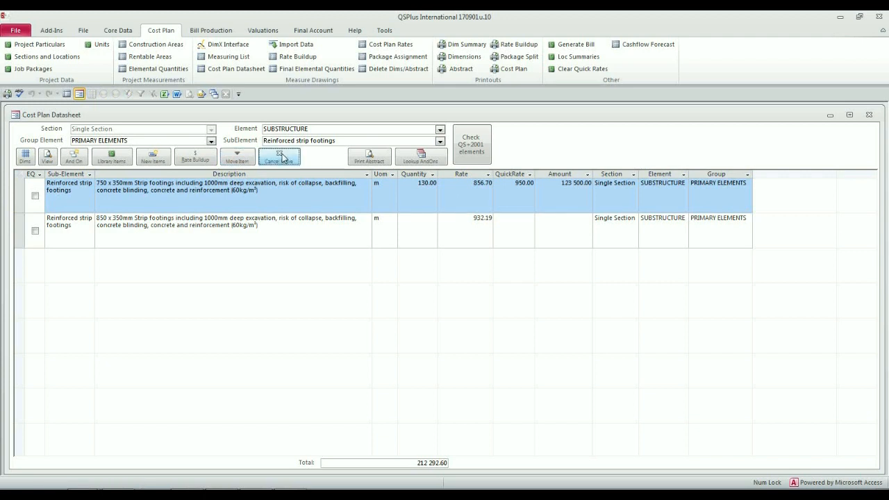